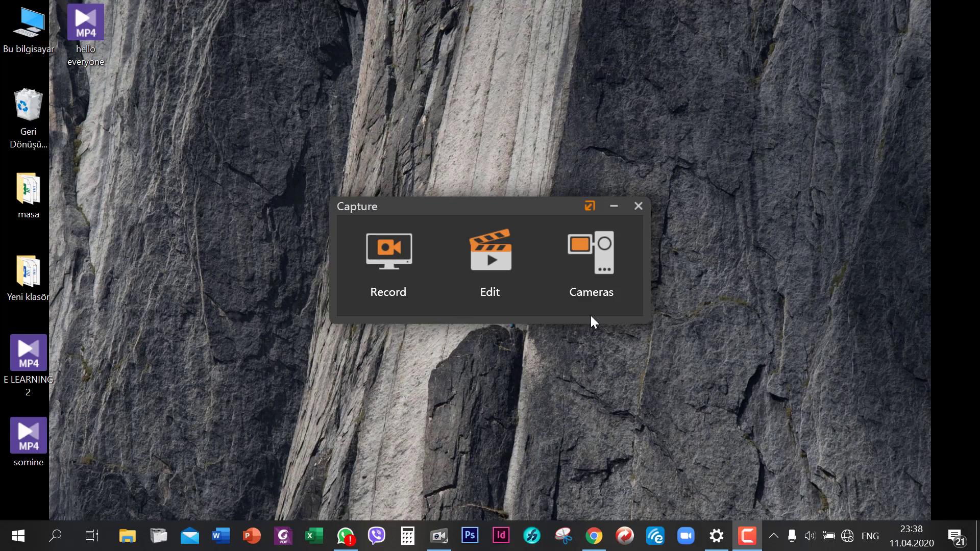
Launch Capture's video editor using the Edit option in the launcher.
click(484, 248)
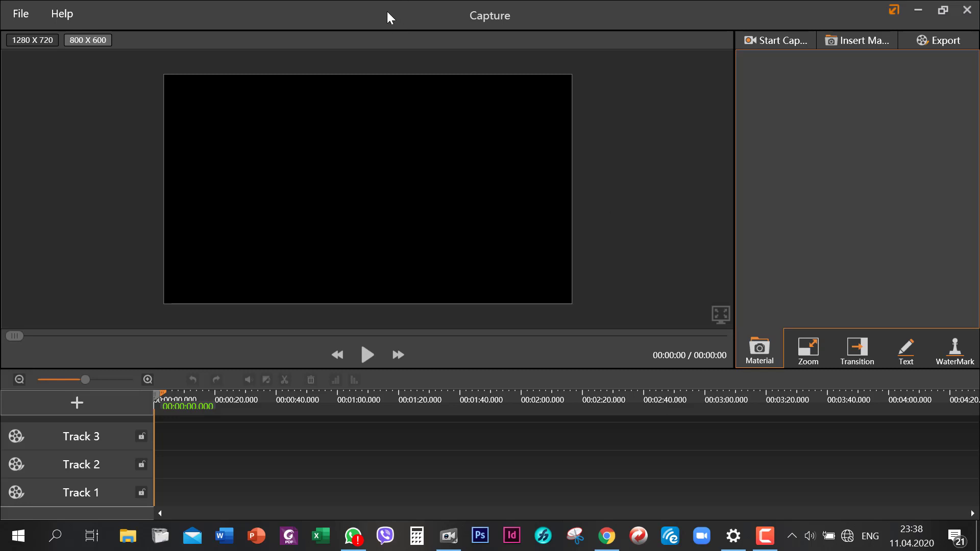
Import the E LEARNING 2 and somine.mp4 videos from the desktop into the Material panel.
drag(387, 13, 551, 28)
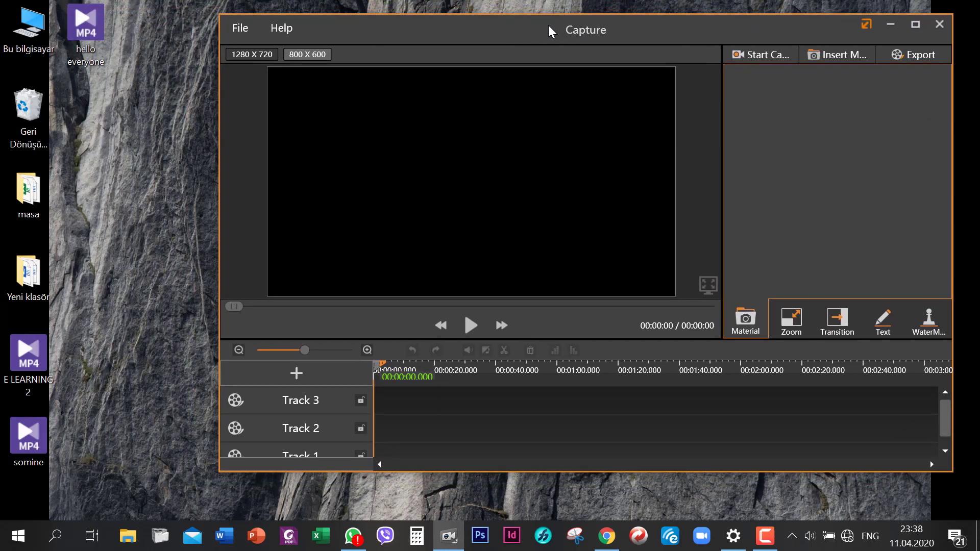
drag(88, 331, 819, 184)
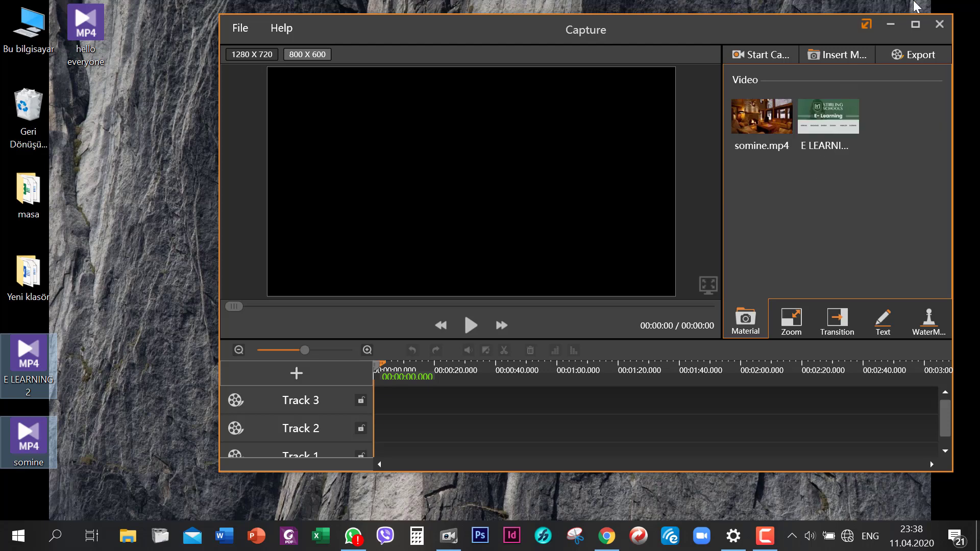
click(914, 24)
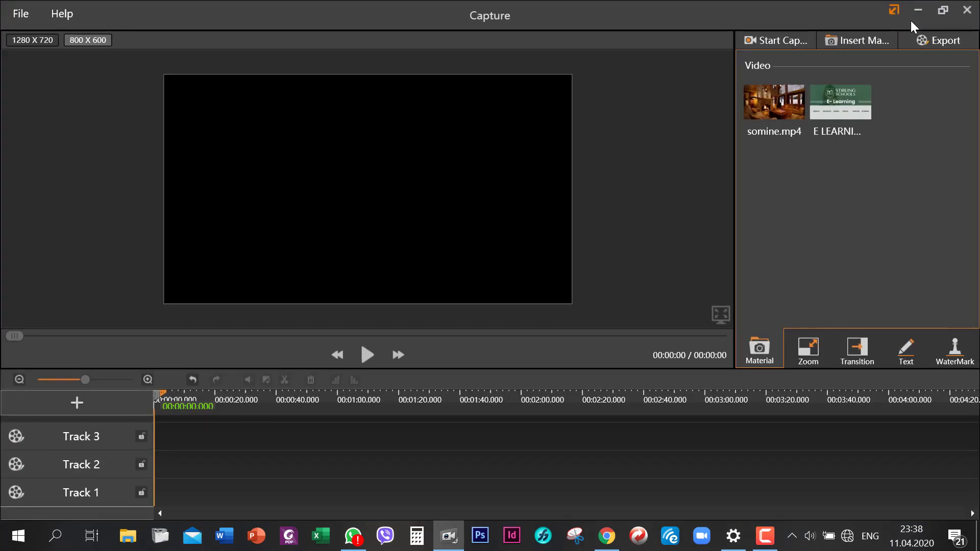
click(801, 87)
click(800, 87)
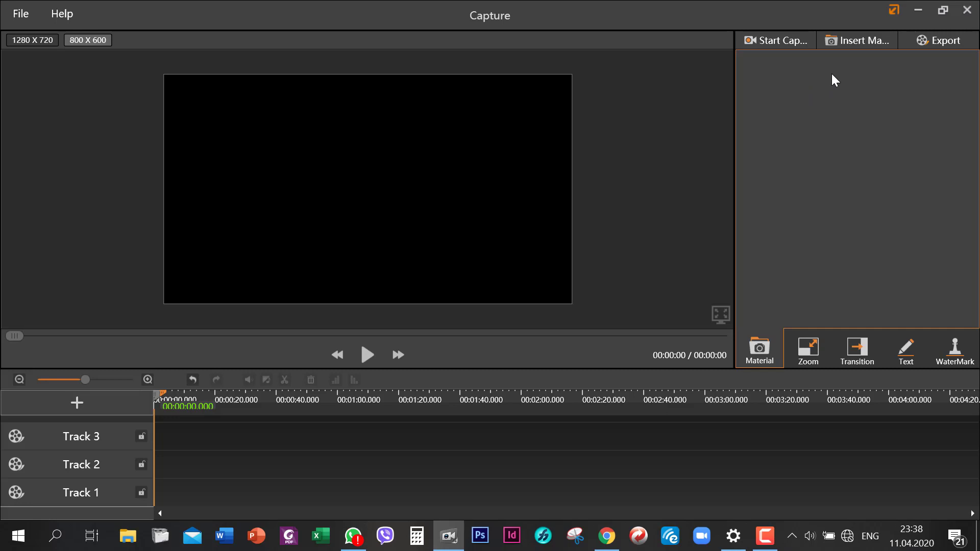
click(861, 43)
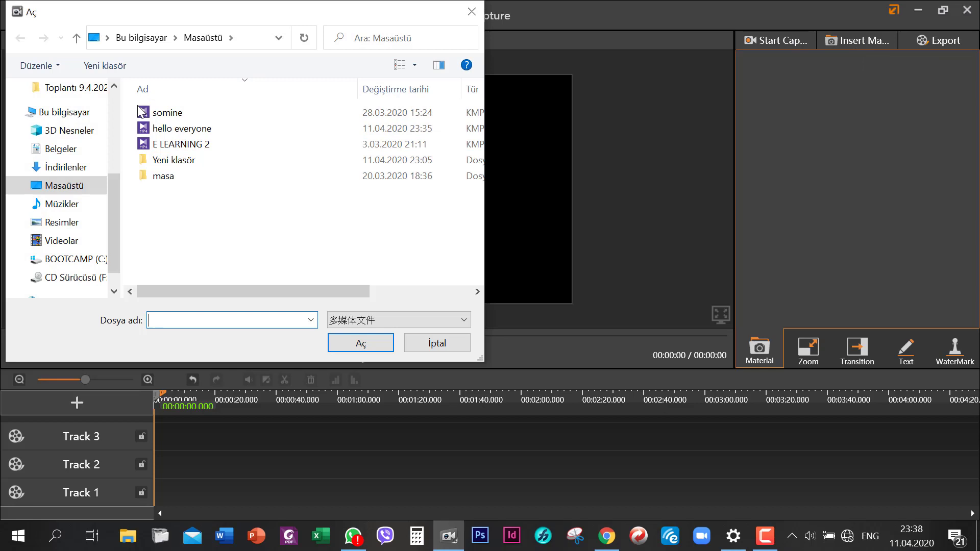
click(159, 111)
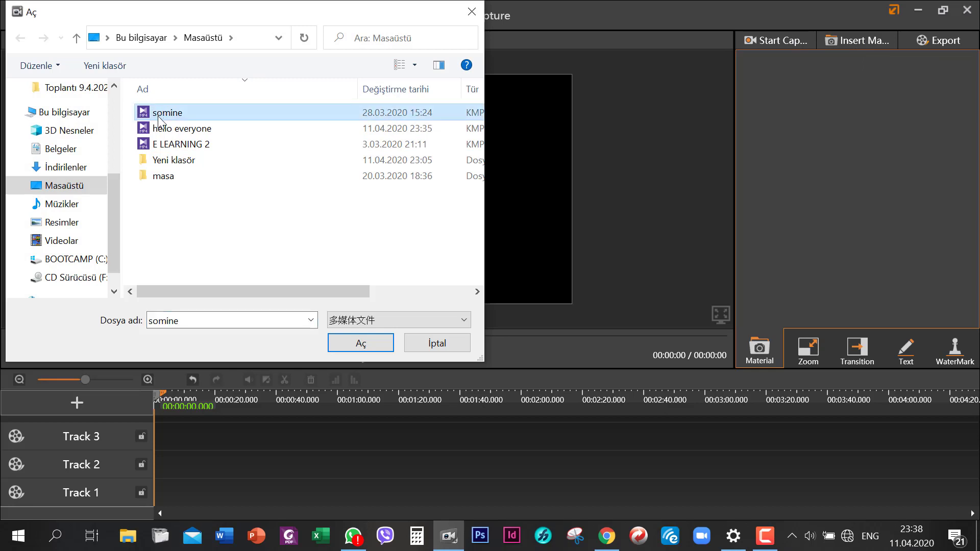
ctrl+click(161, 144)
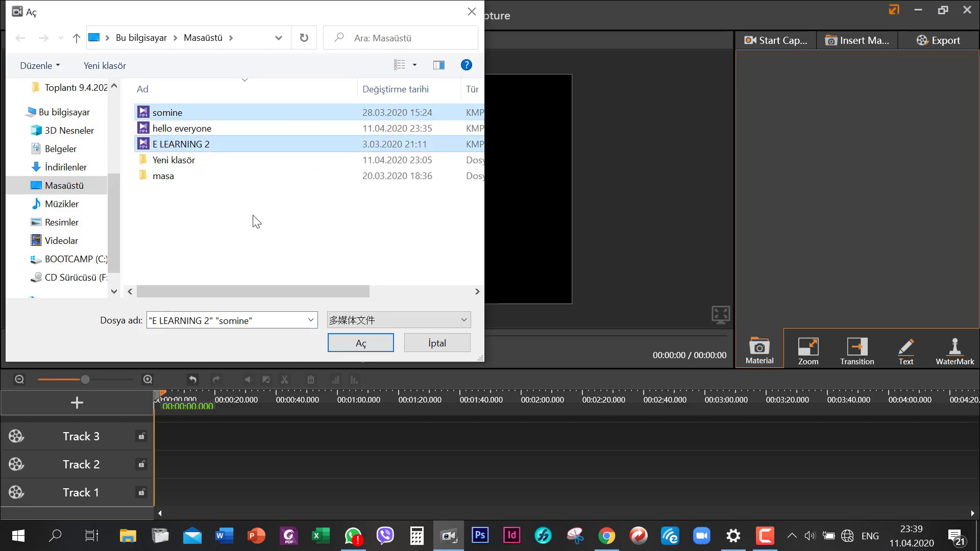
click(363, 343)
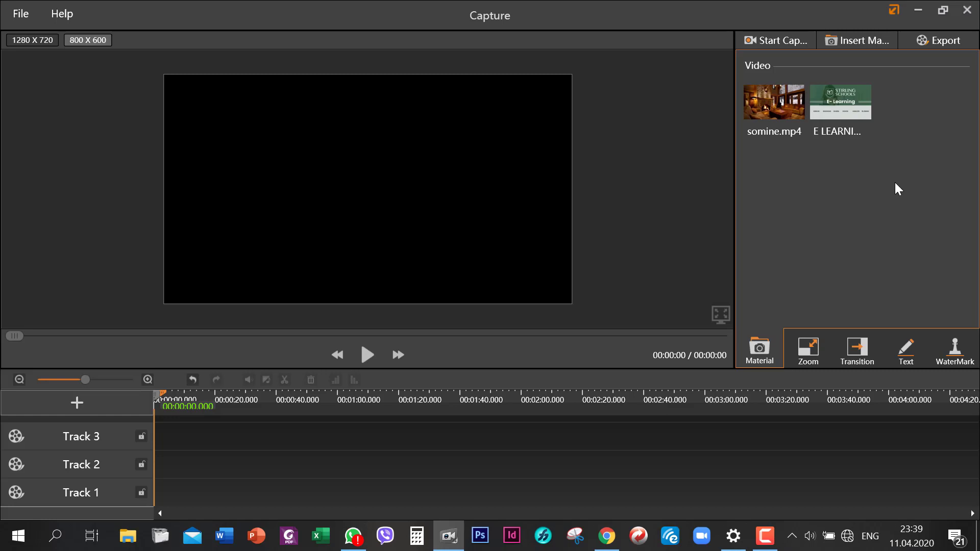
Place the E LEARNING 2 video at the start of Track 2 as the intro.
click(850, 102)
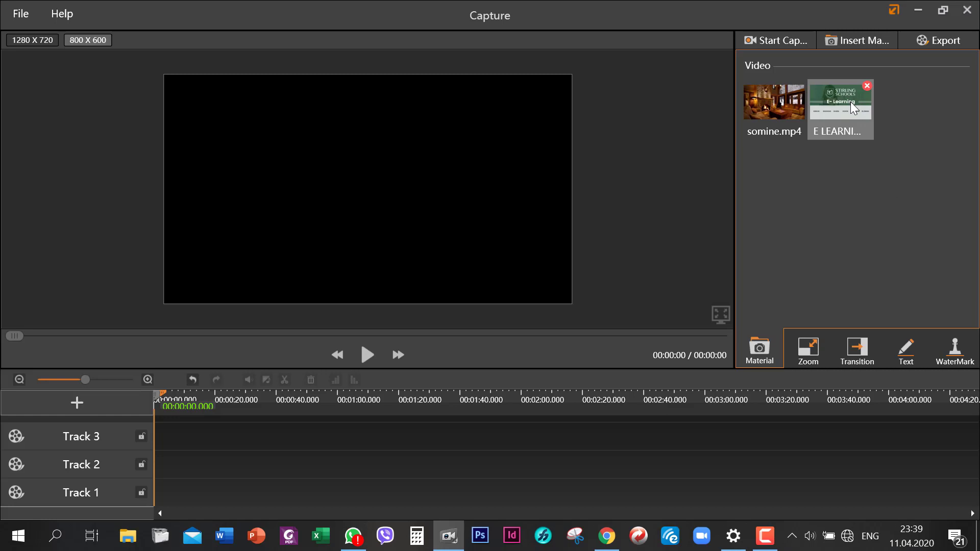
drag(851, 102, 286, 466)
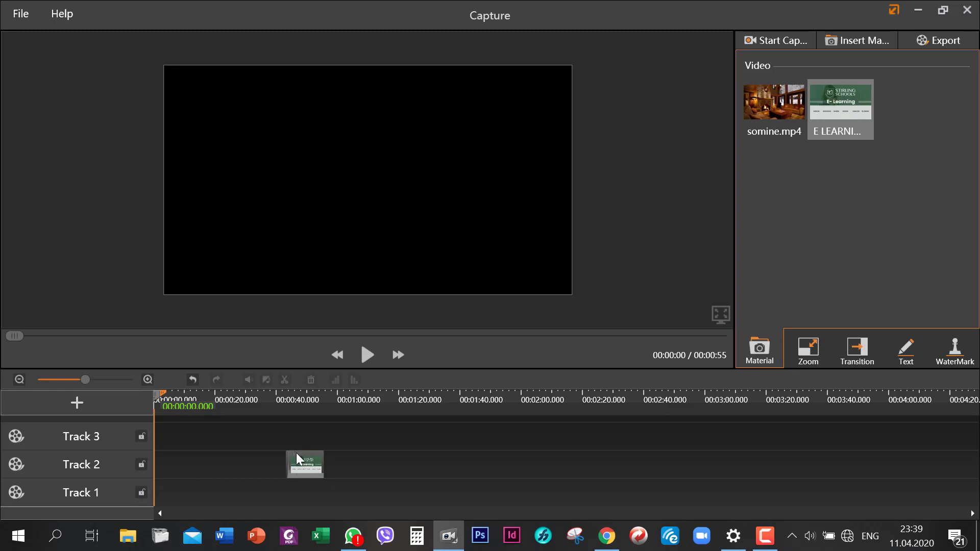
drag(303, 467, 127, 462)
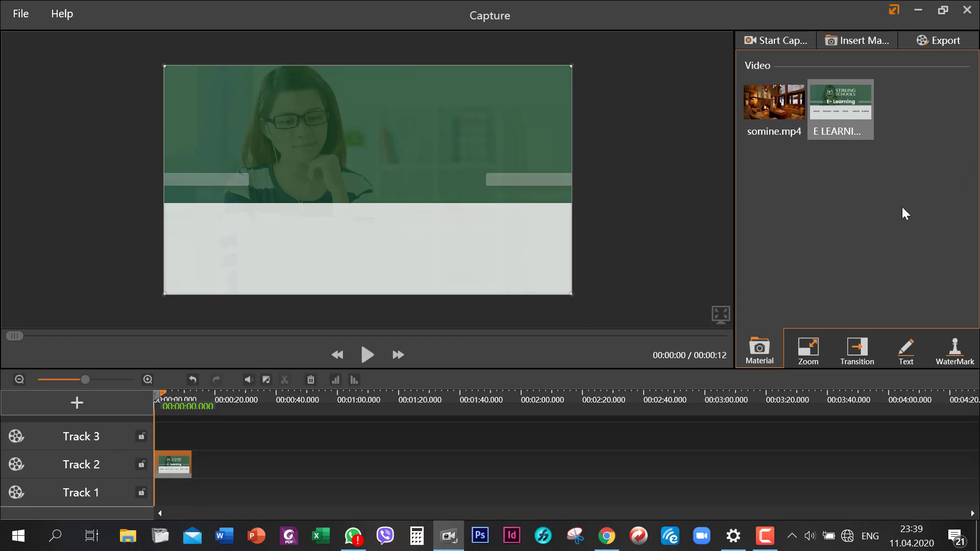
click(322, 466)
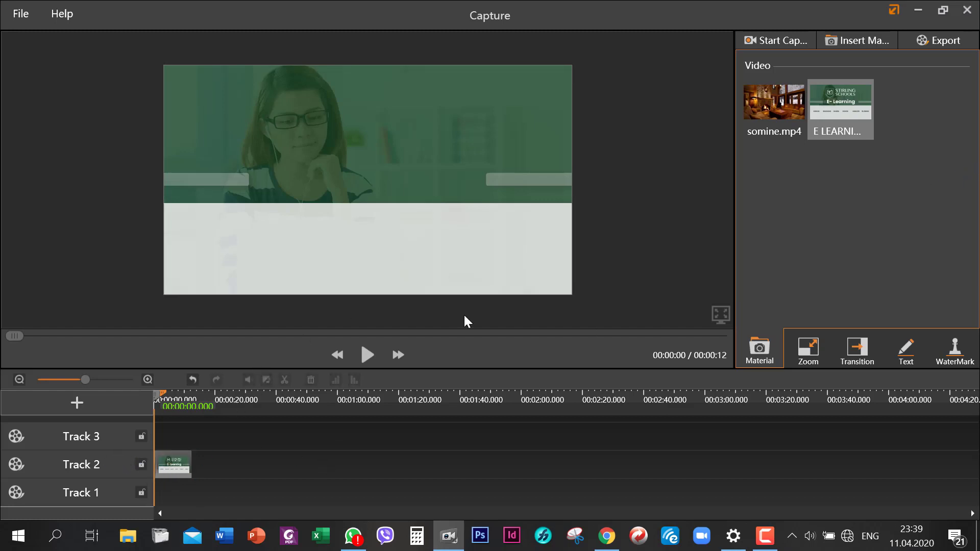
Add somine.mp4 and then E LEARNING 2 as the outro, back to back after the intro.
click(772, 106)
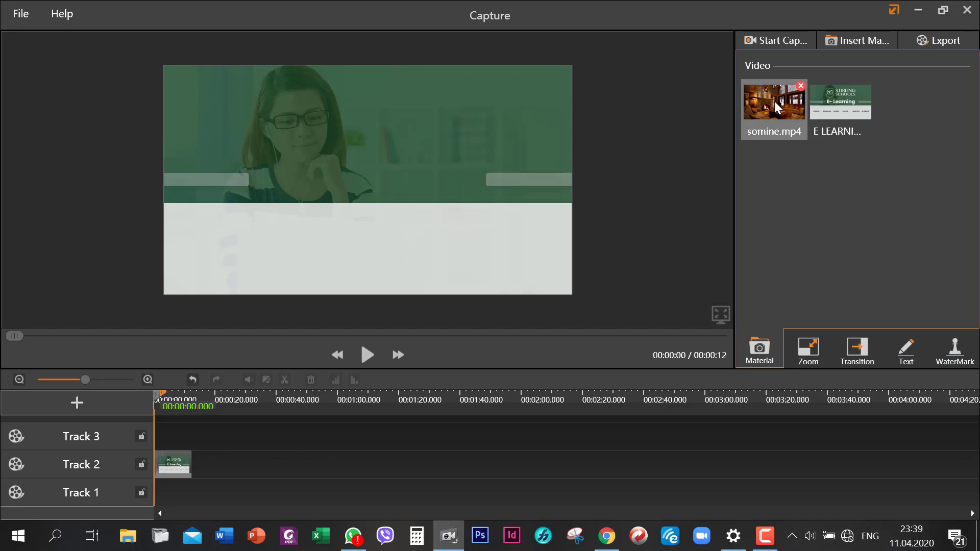
drag(774, 101, 324, 425)
drag(284, 455, 182, 465)
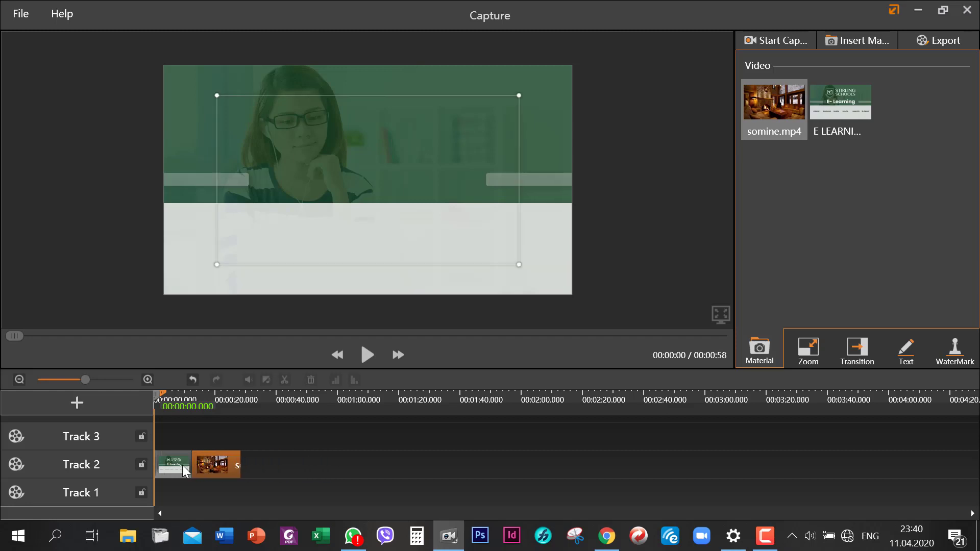
click(838, 104)
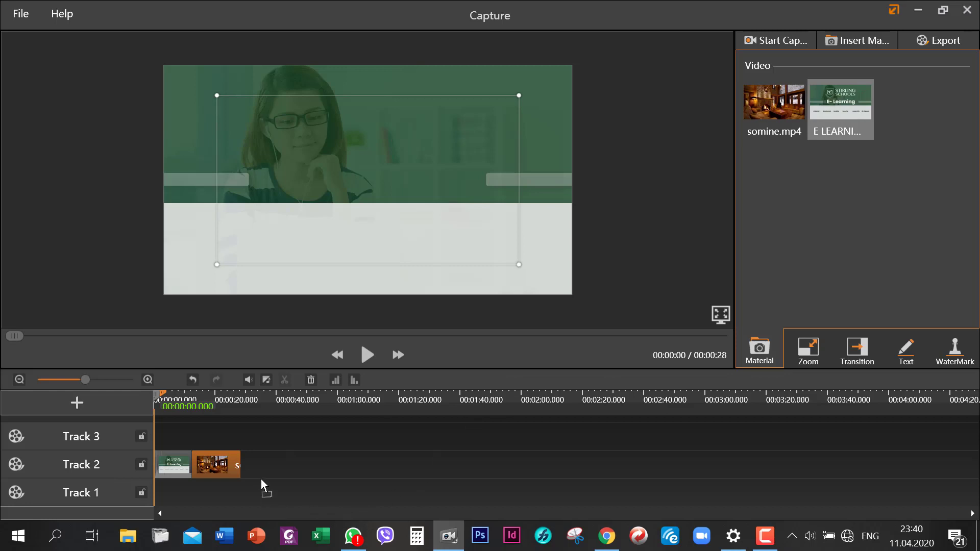
drag(261, 479, 259, 477)
click(280, 466)
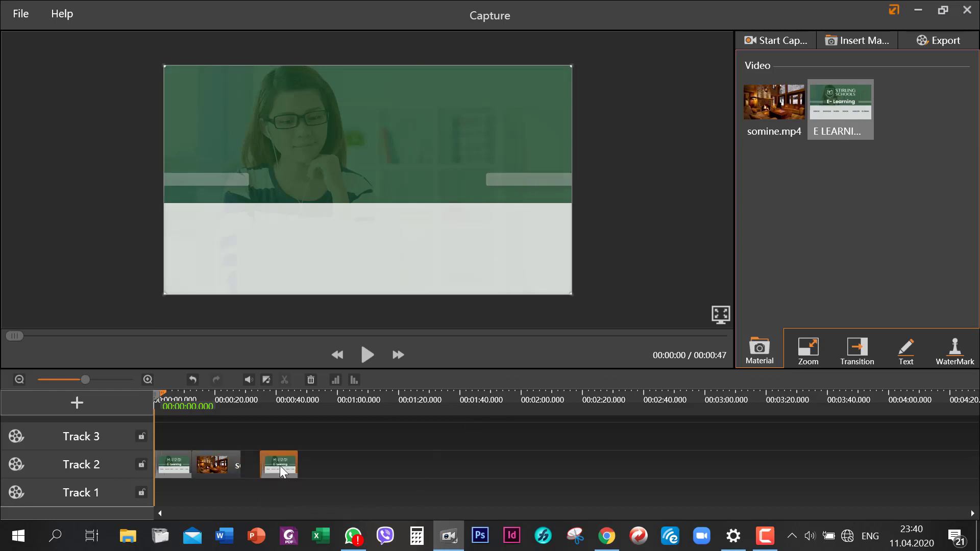
drag(256, 462, 256, 436)
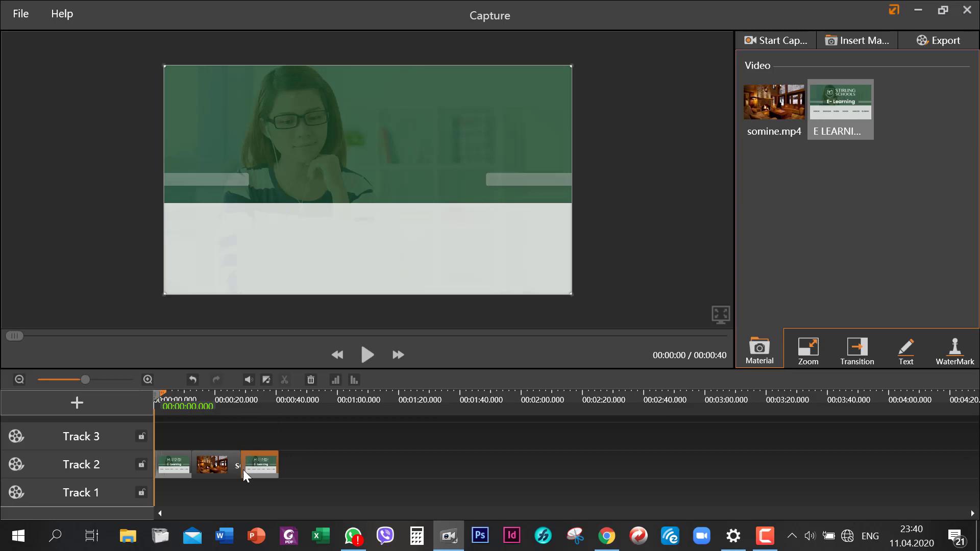
click(312, 481)
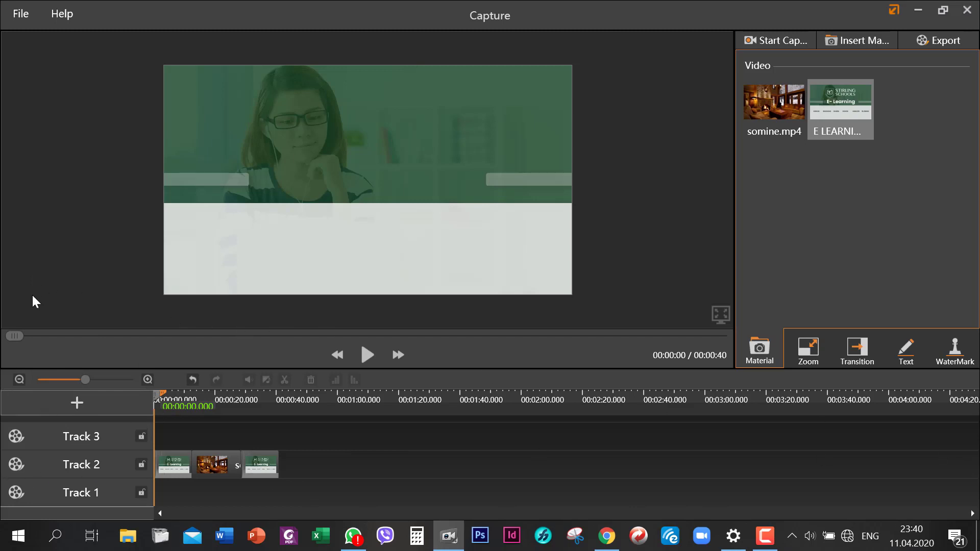
Zoom the timeline to fit all three clips and scrub to about 15 seconds.
drag(83, 380, 128, 390)
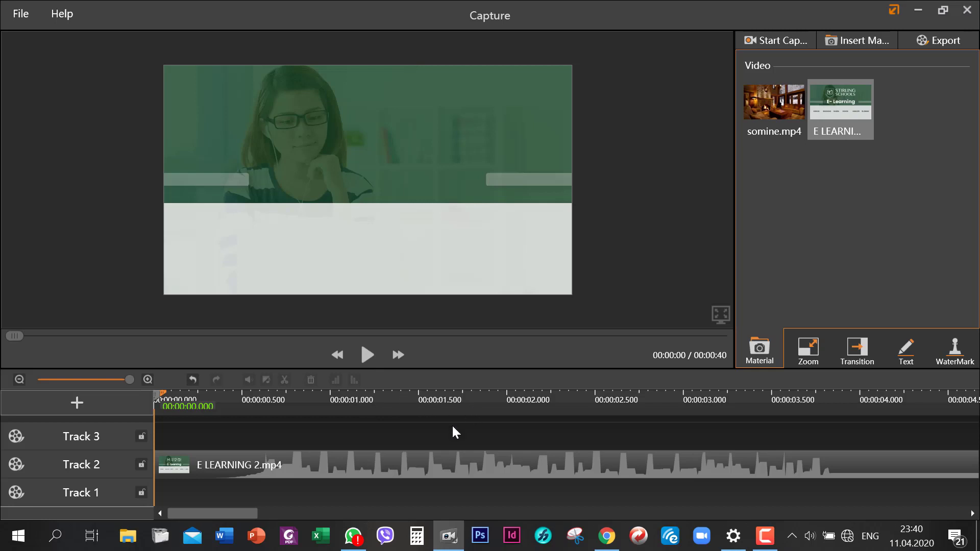
drag(127, 380, 115, 378)
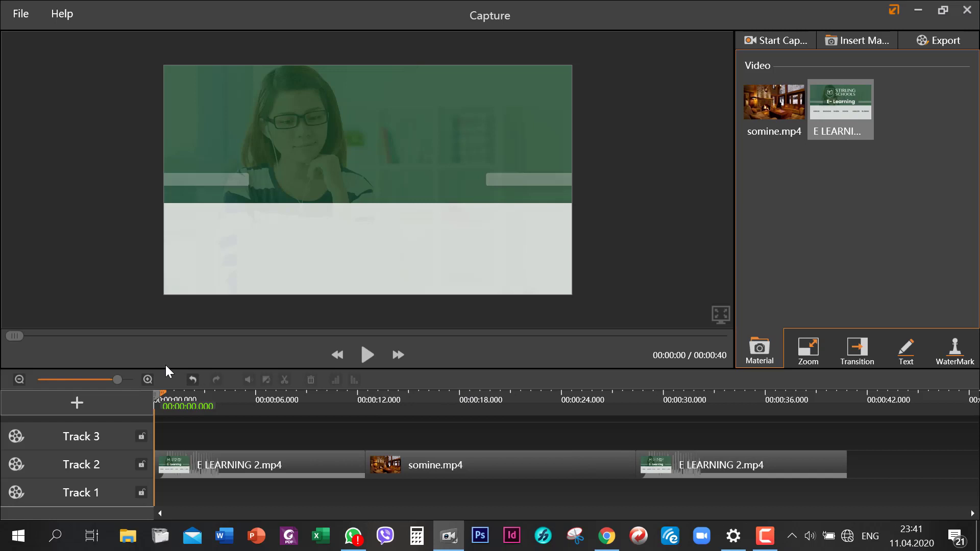
mouse_move(119, 375)
mouse_down()
mouse_move(51, 378)
mouse_move(111, 382)
mouse_move(124, 393)
mouse_up()
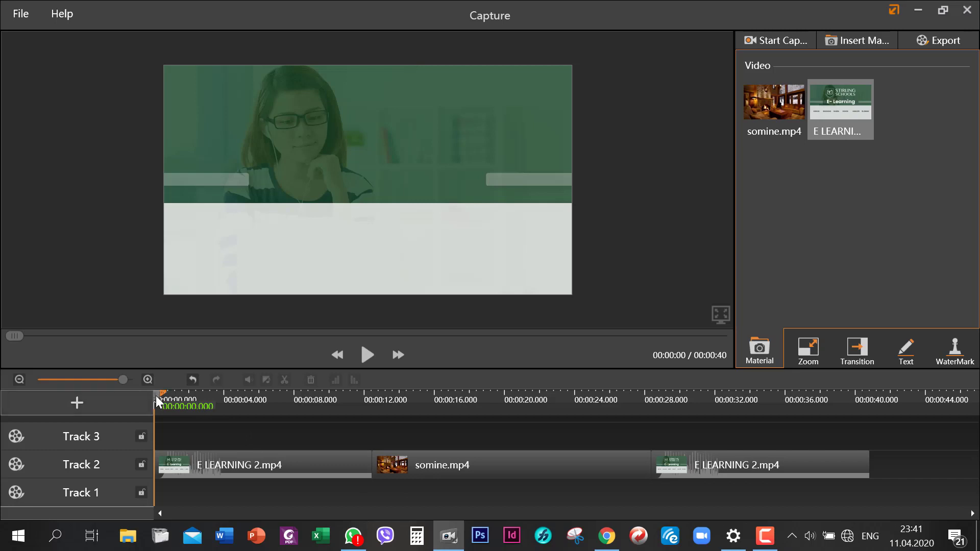
drag(157, 402, 378, 391)
Split the first E LEARNING 2.mp4 intro clip at about 7 seconds.
click(286, 390)
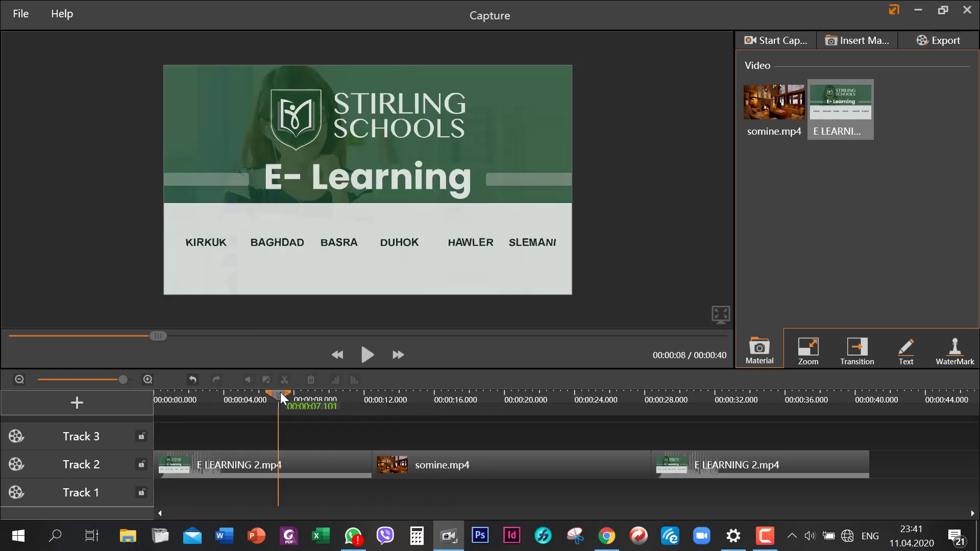
drag(281, 392, 285, 391)
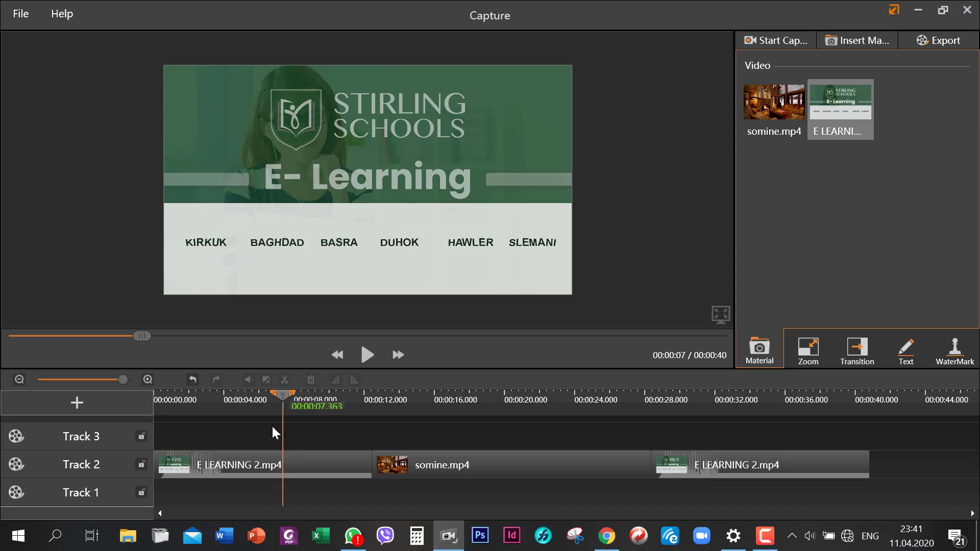
click(277, 464)
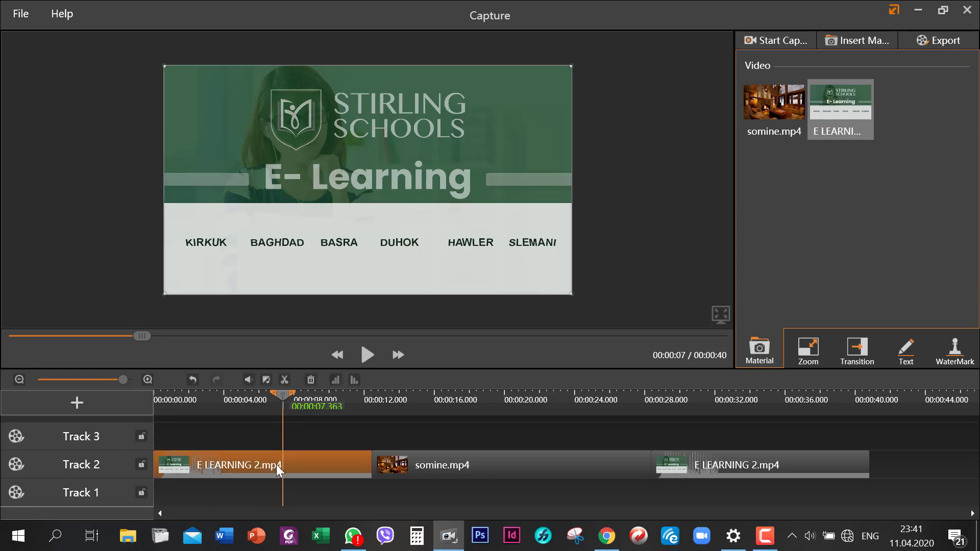
click(284, 380)
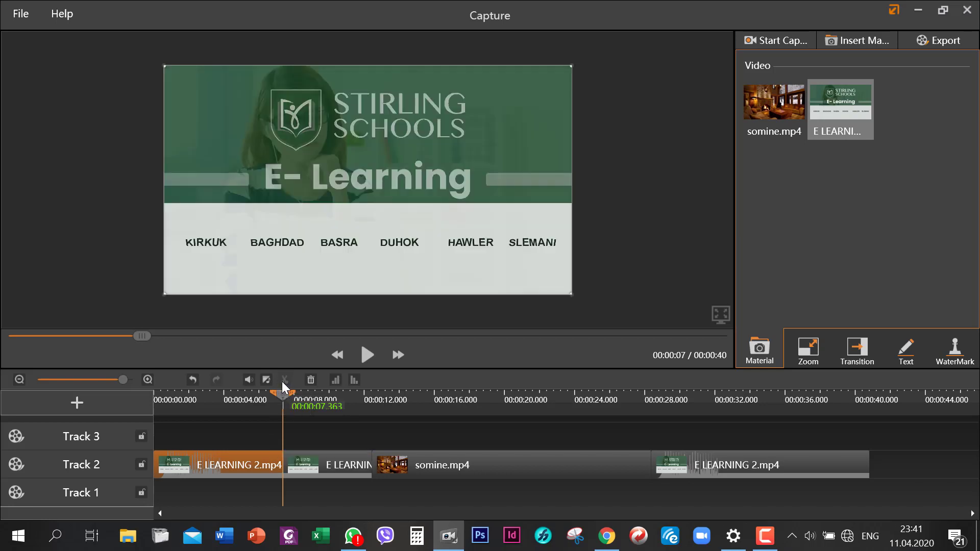
Split the following piece again at about 8.2 seconds.
drag(284, 395, 277, 395)
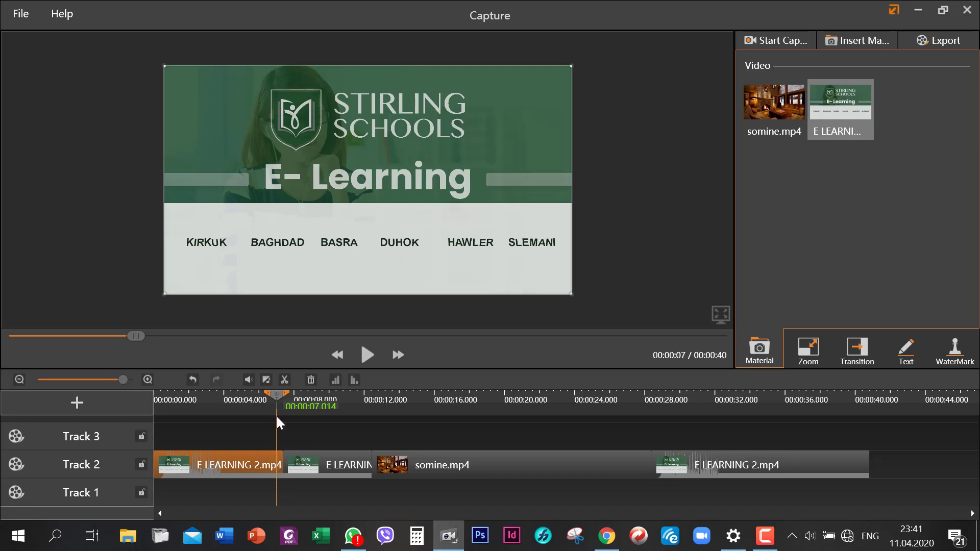
drag(277, 394, 299, 406)
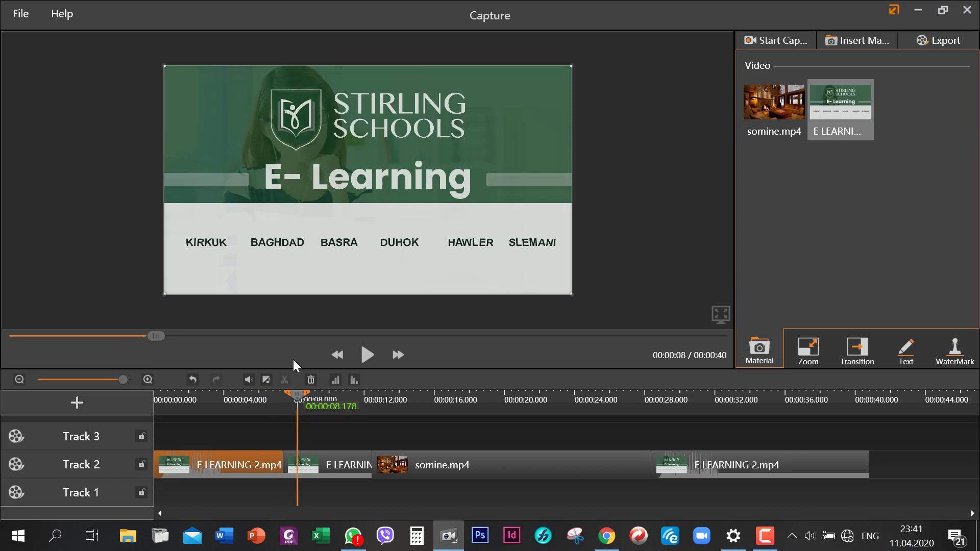
click(309, 465)
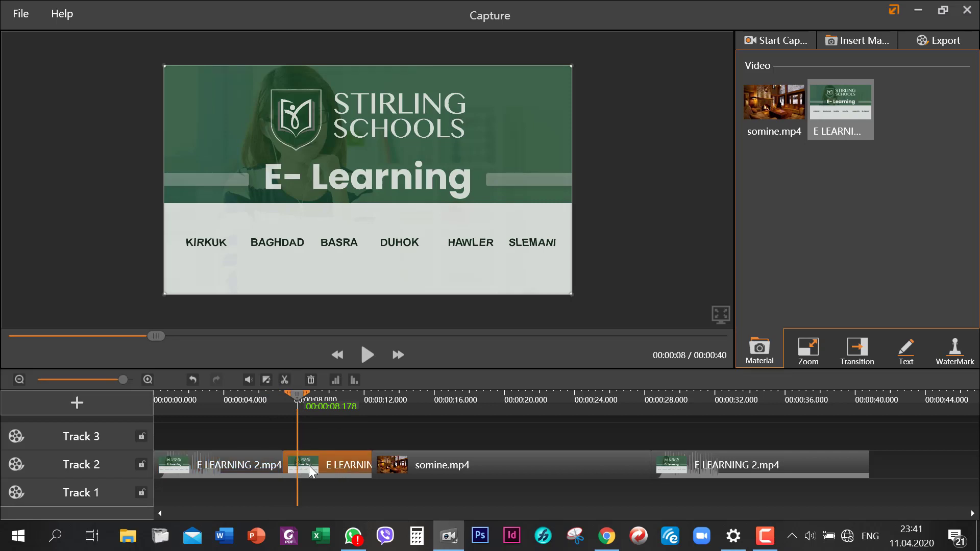
click(286, 381)
drag(290, 394, 219, 401)
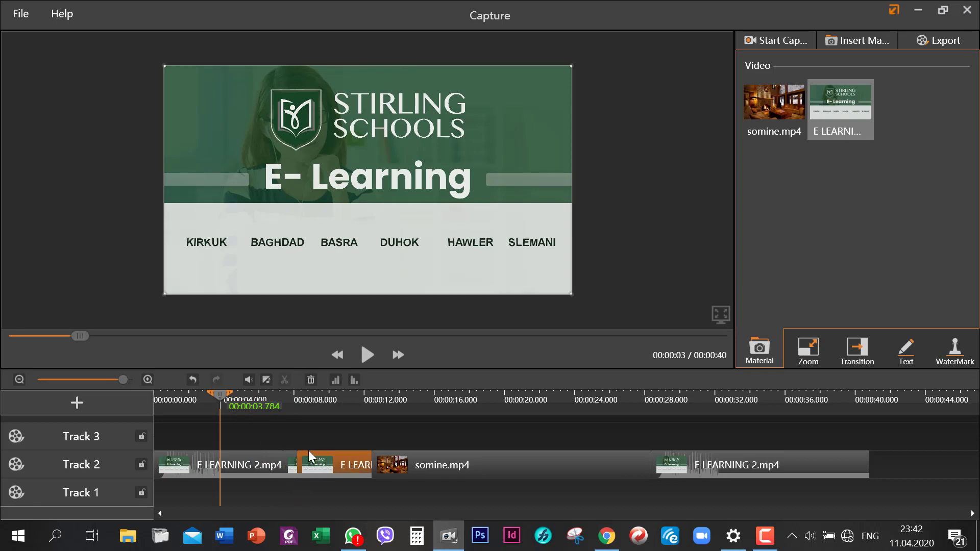
Delete the short piece cut out of the intro clip.
click(252, 459)
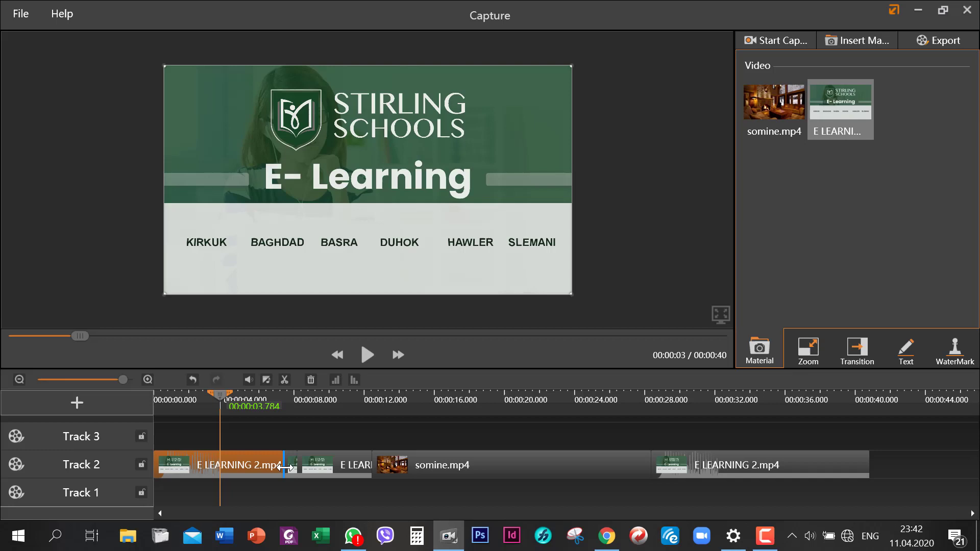
click(286, 468)
click(308, 467)
click(294, 464)
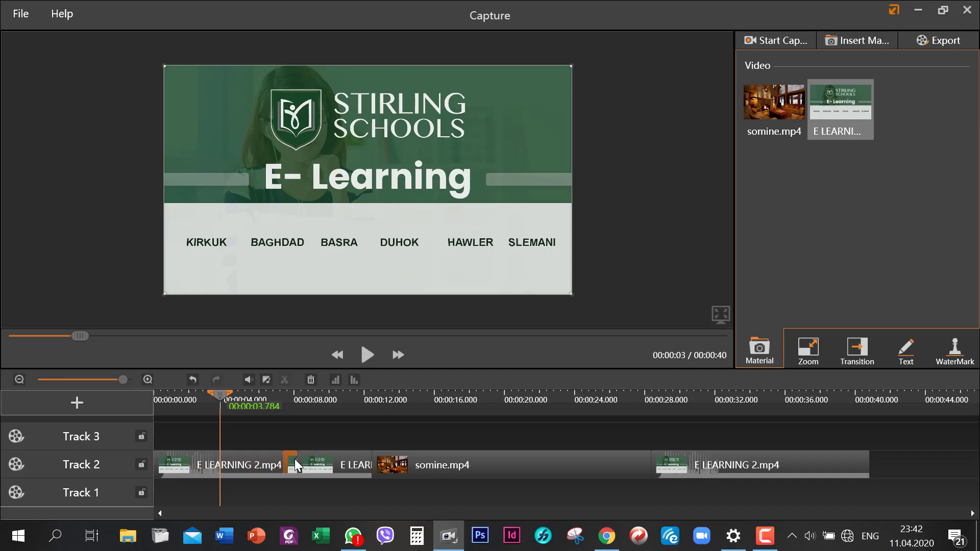
right_click(293, 466)
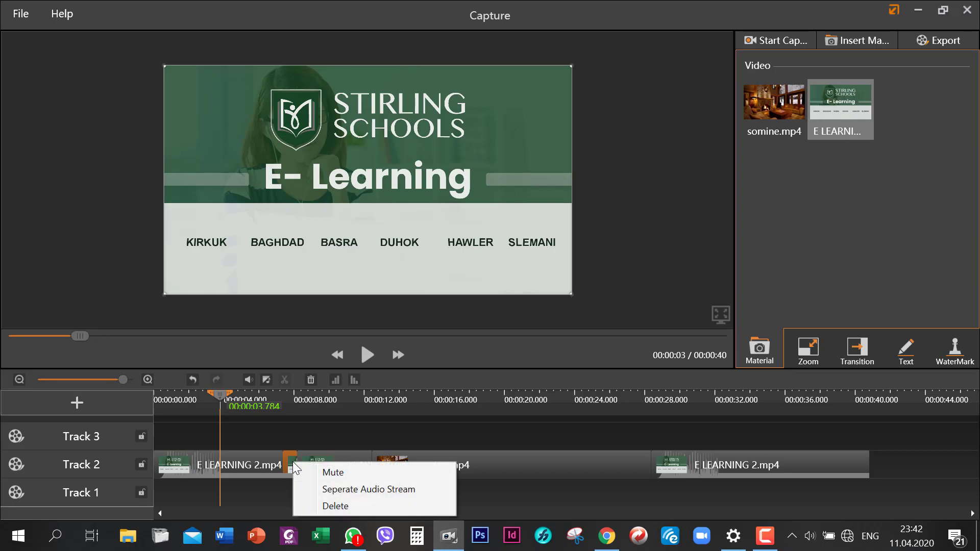
click(290, 440)
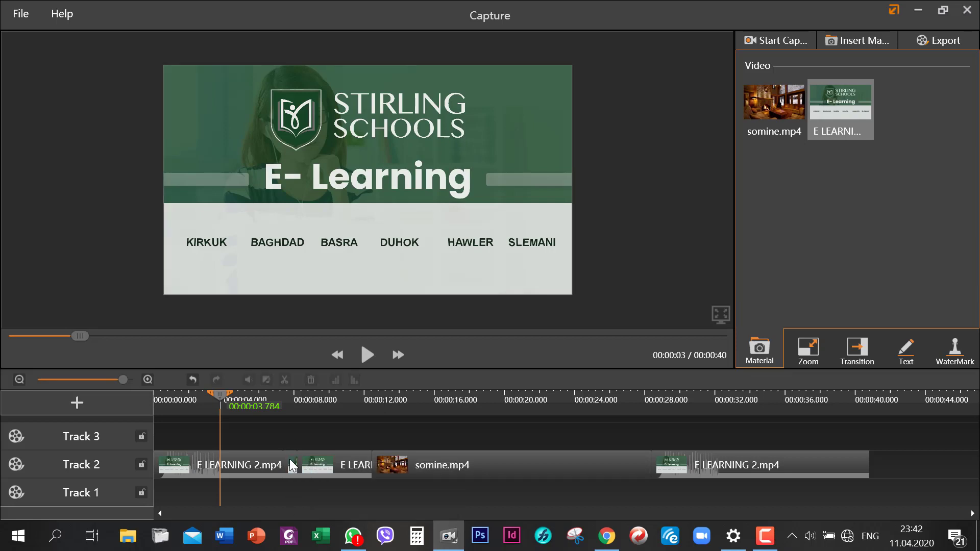
right_click(291, 465)
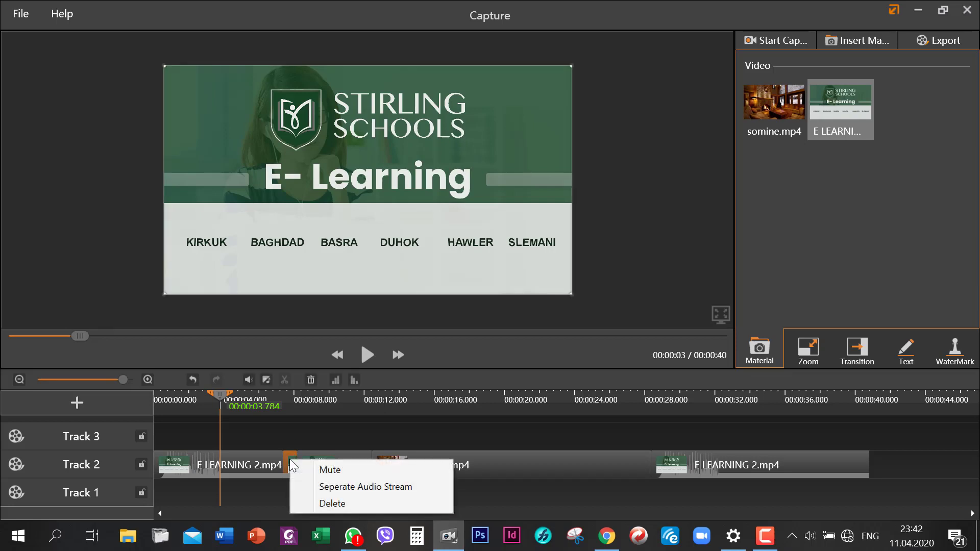
click(311, 376)
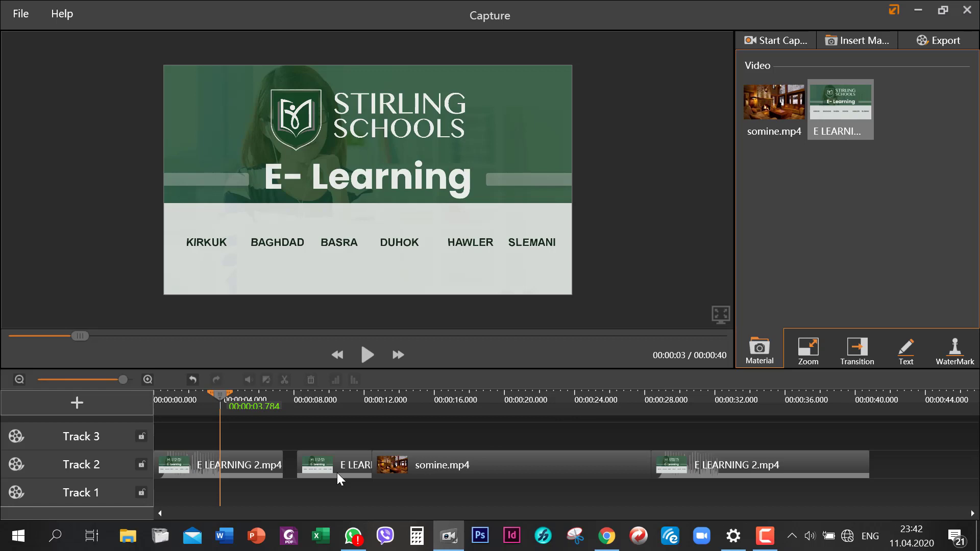
Slide the remaining intro piece, somine.mp4 and the outro left to close the gaps.
mouse_move(337, 472)
mouse_down()
mouse_move(307, 479)
mouse_move(320, 488)
mouse_move(320, 467)
mouse_up()
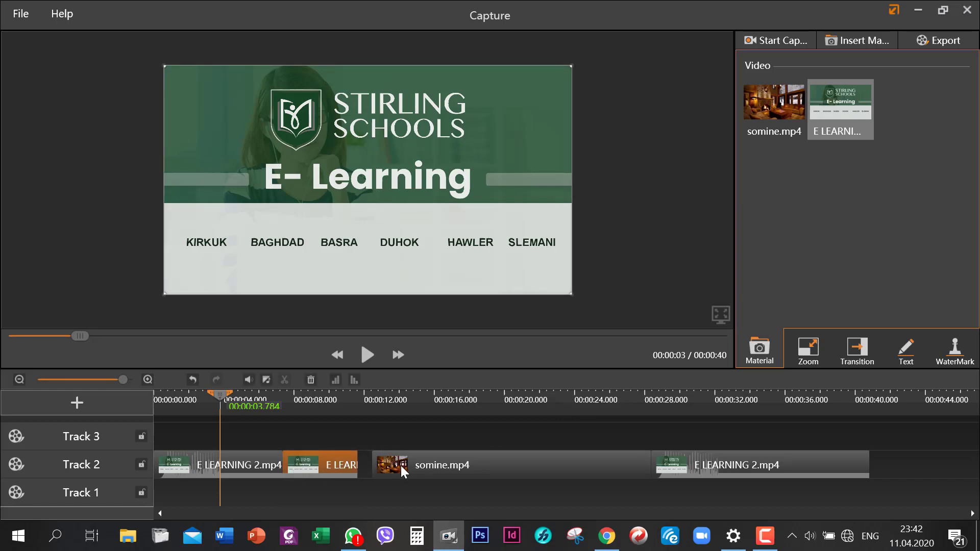
drag(400, 465, 361, 465)
drag(724, 464, 647, 463)
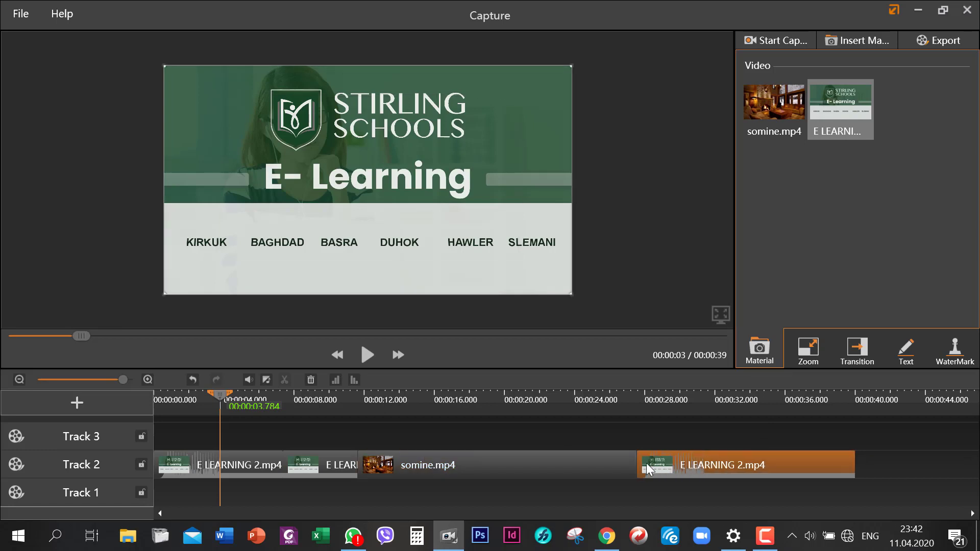
drag(222, 393, 118, 383)
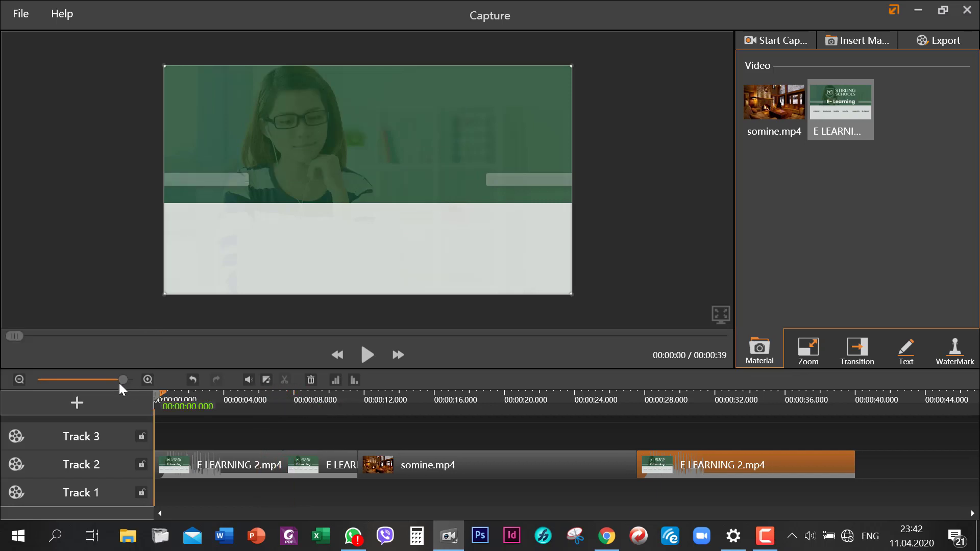
Move the playhead to about 6 seconds and bring up the Text overlay panel.
click(221, 429)
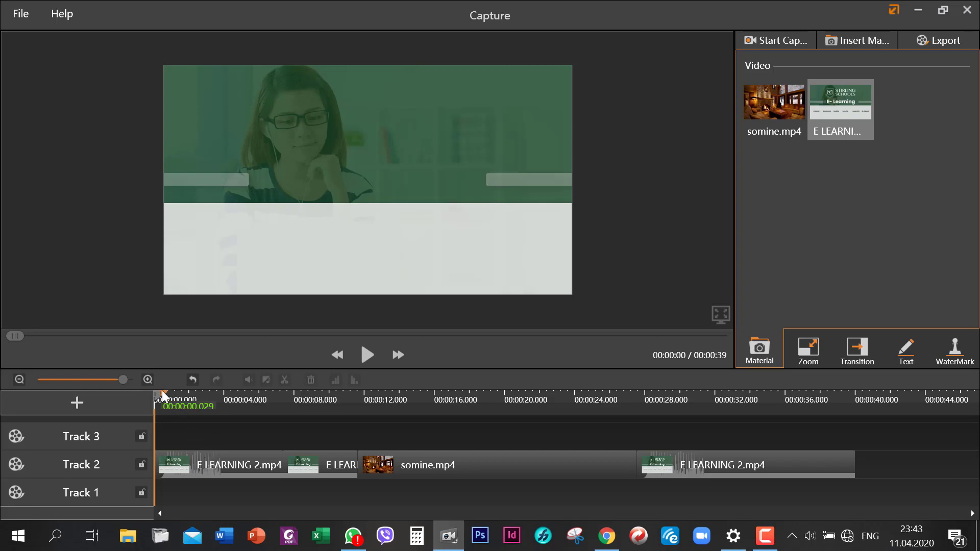
drag(156, 394, 315, 424)
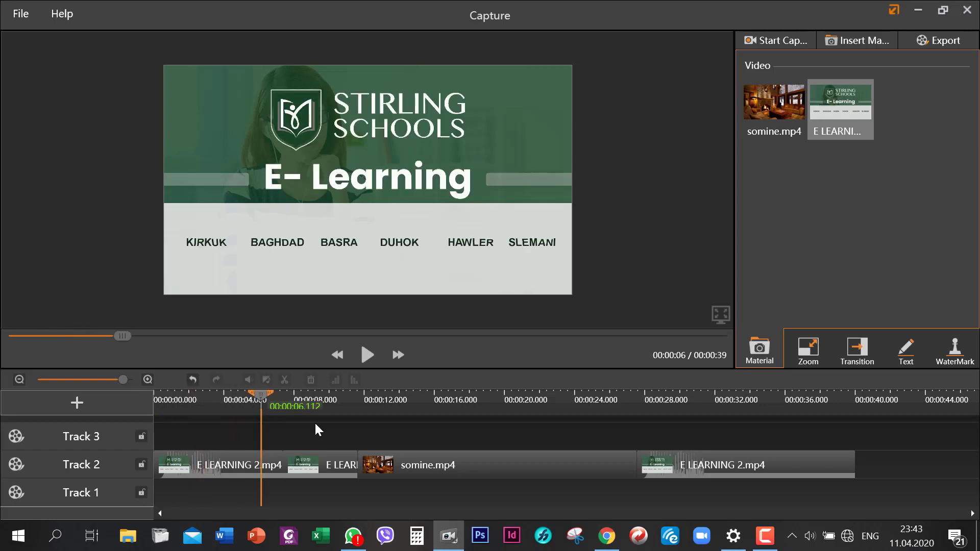
click(907, 360)
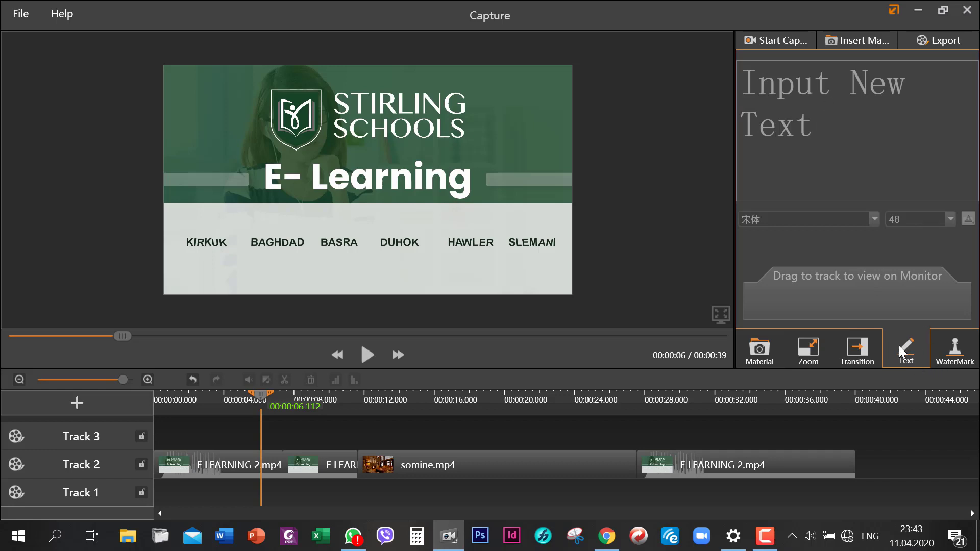
Enter 'hello everyone!!' as the new text overlay.
click(777, 96)
text(hello)
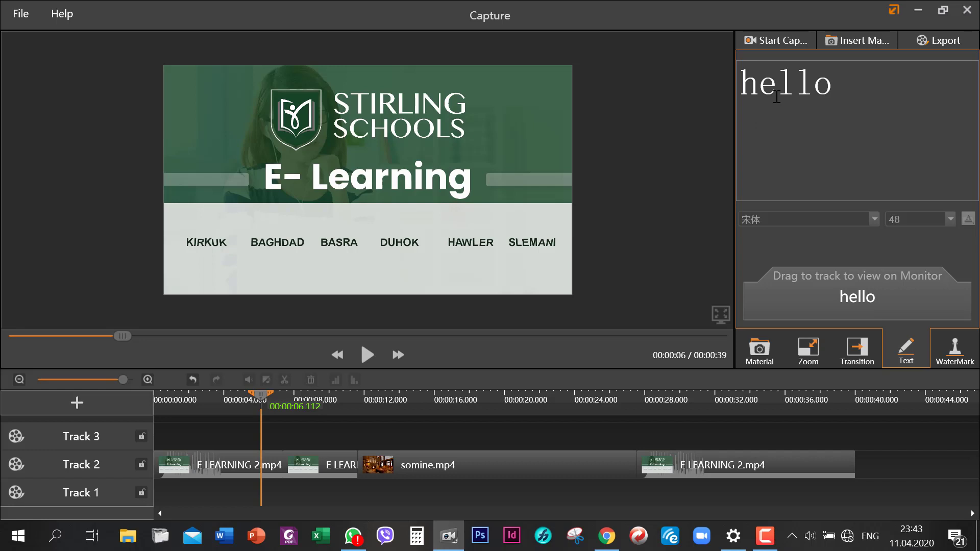
text(  everyo)
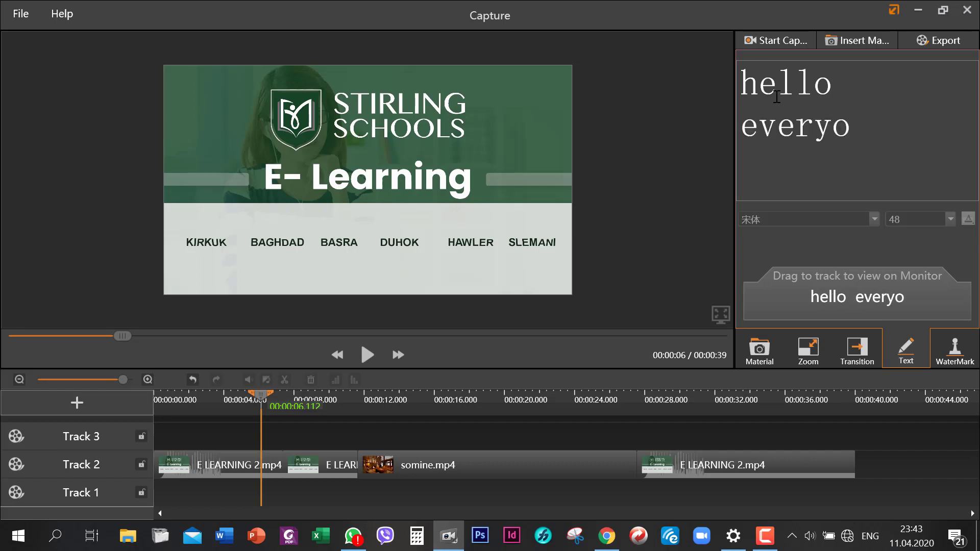
text(ne!!)
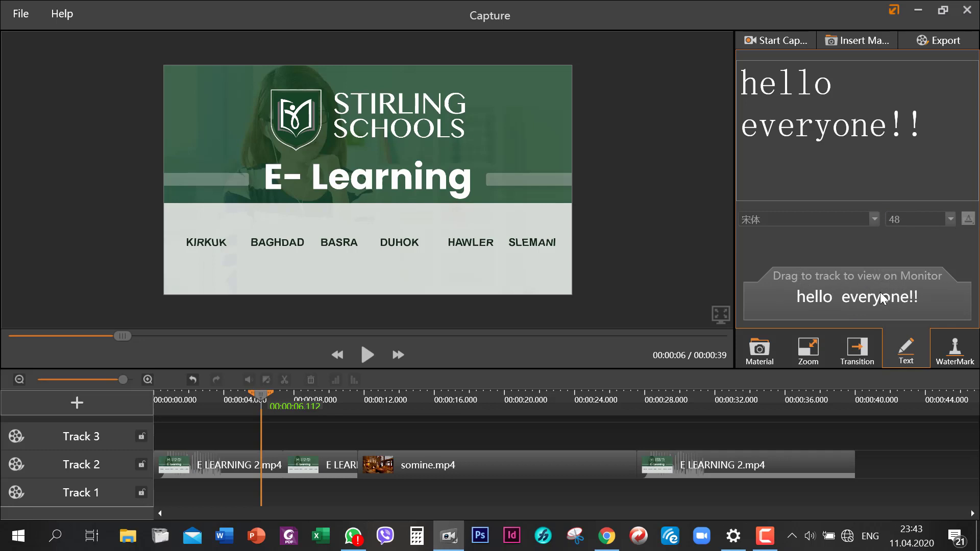
Add the 'hello everyone!!' text to Track 3, shorten it, and start it near 11 seconds.
mouse_move(865, 285)
mouse_down()
mouse_move(631, 357)
mouse_move(463, 438)
mouse_up()
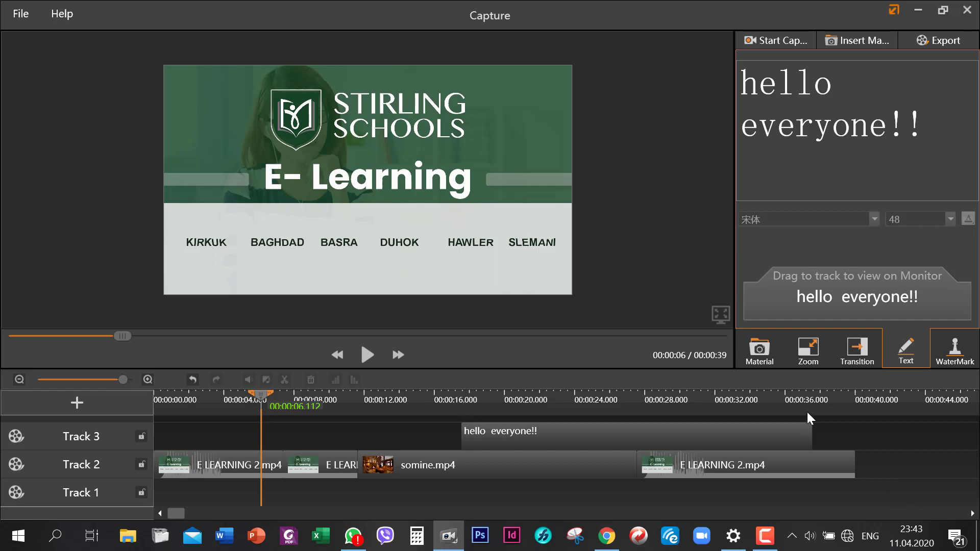
drag(812, 434, 684, 480)
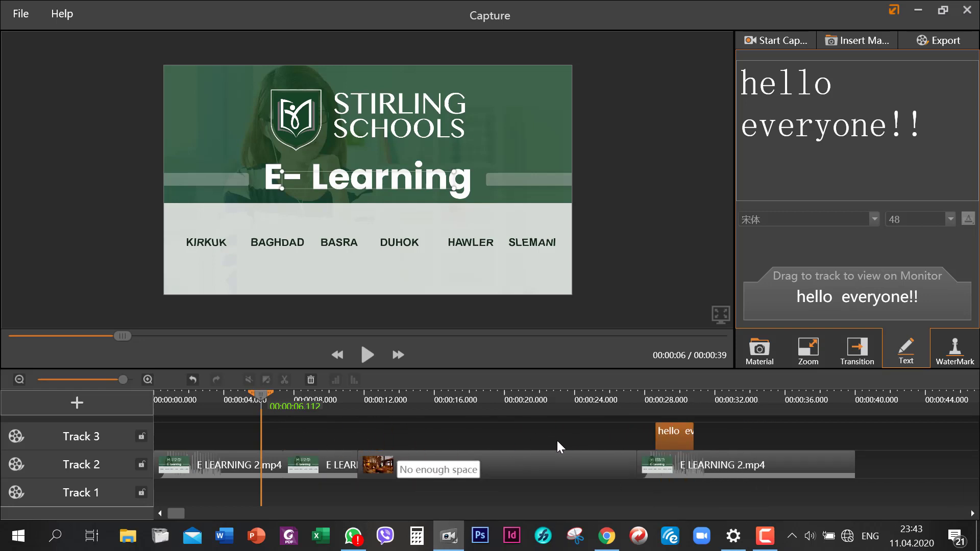
drag(677, 433, 376, 435)
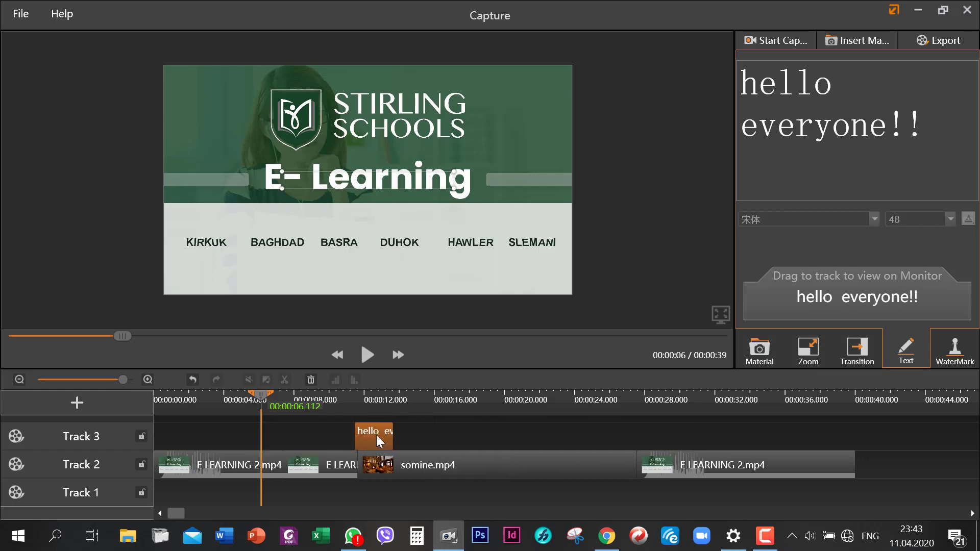
click(518, 433)
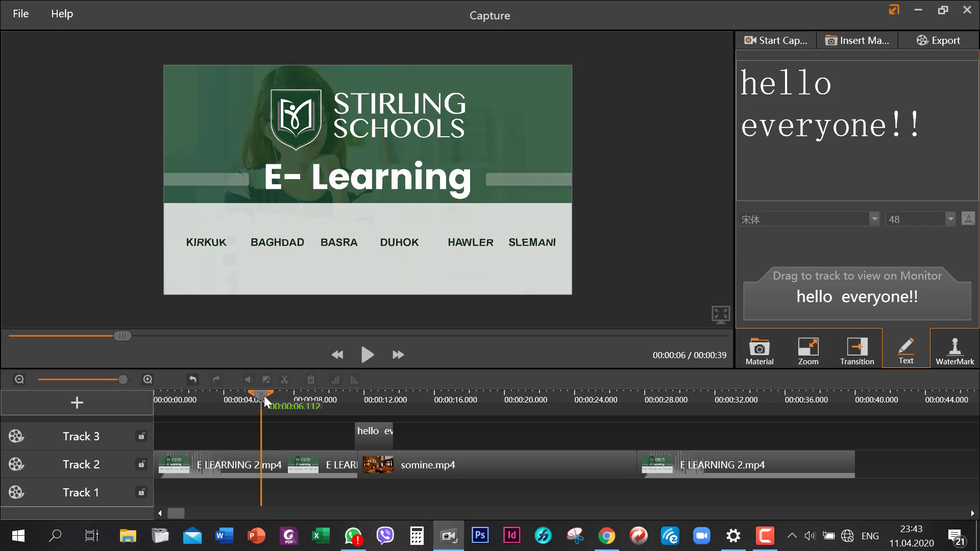
drag(265, 396, 367, 407)
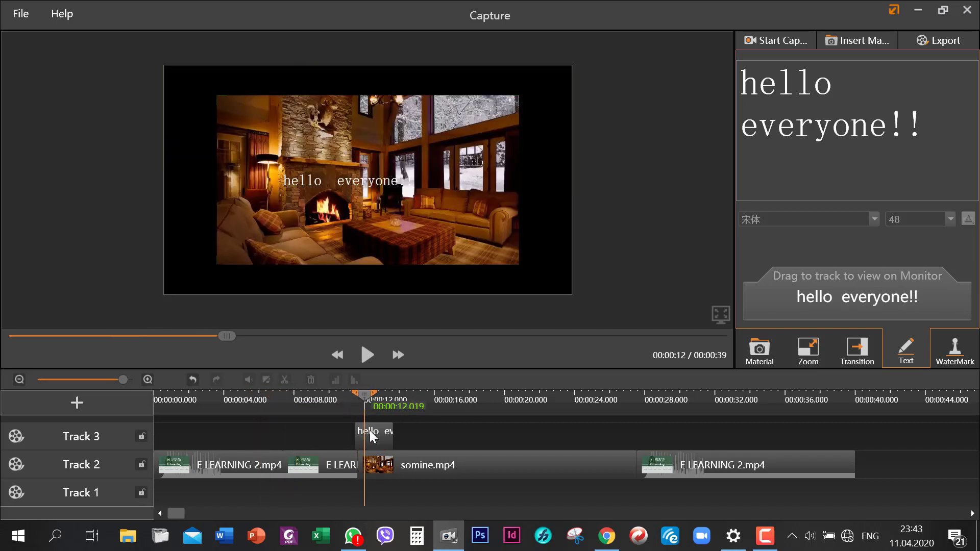
Resize the caption box to sit at the frame's bottom right, then scrub to review it.
click(340, 178)
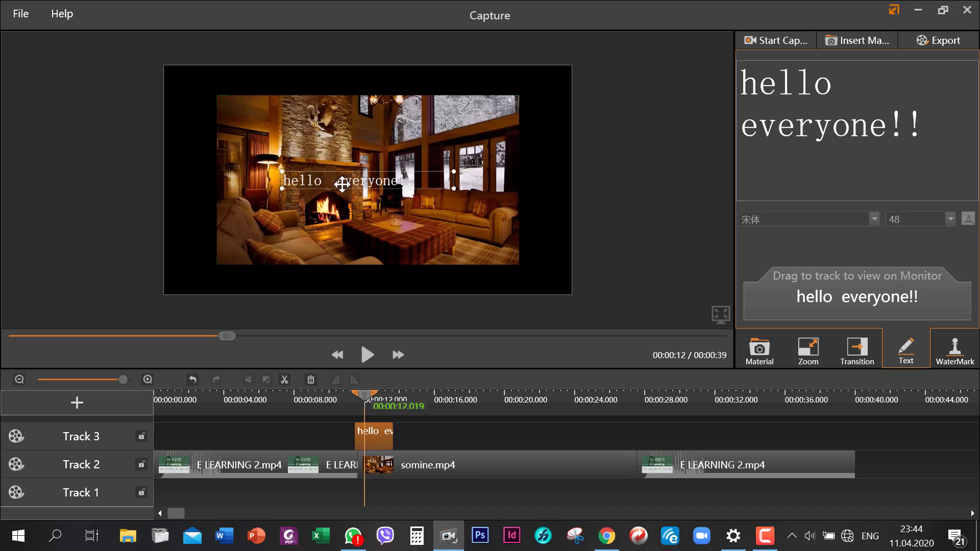
drag(340, 179, 426, 277)
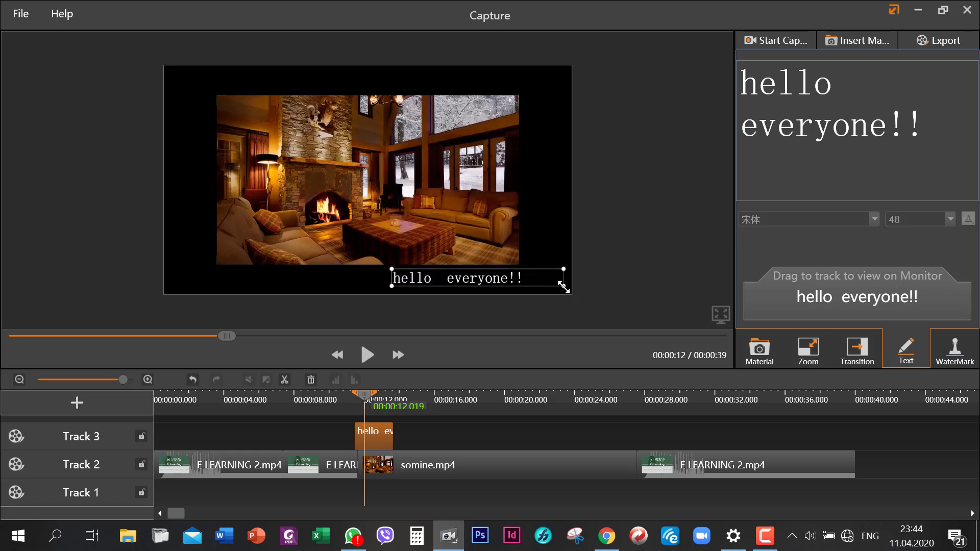
mouse_move(550, 287)
mouse_down()
mouse_move(501, 274)
mouse_move(501, 285)
mouse_move(431, 291)
mouse_move(422, 280)
mouse_move(549, 299)
mouse_move(549, 284)
mouse_move(558, 288)
mouse_move(545, 278)
mouse_up()
click(493, 433)
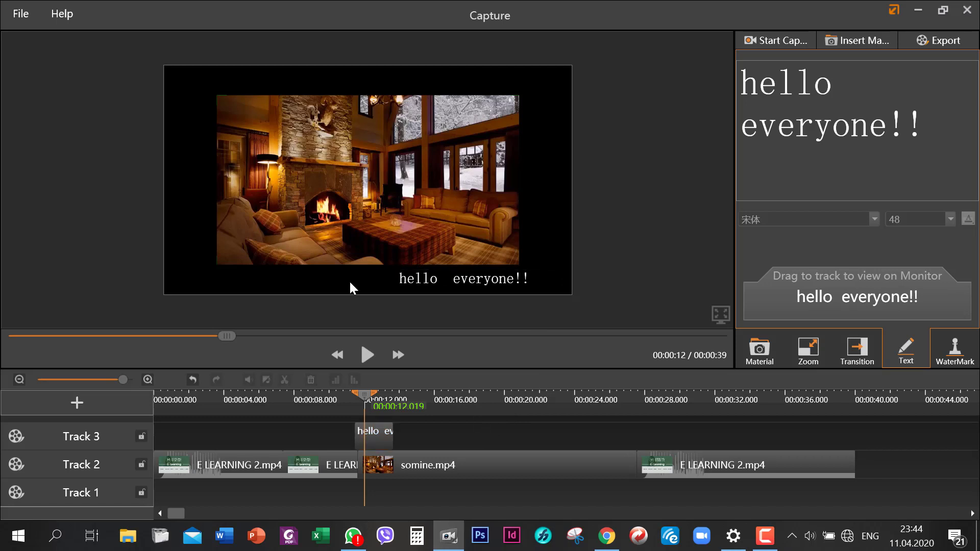
drag(365, 397, 315, 395)
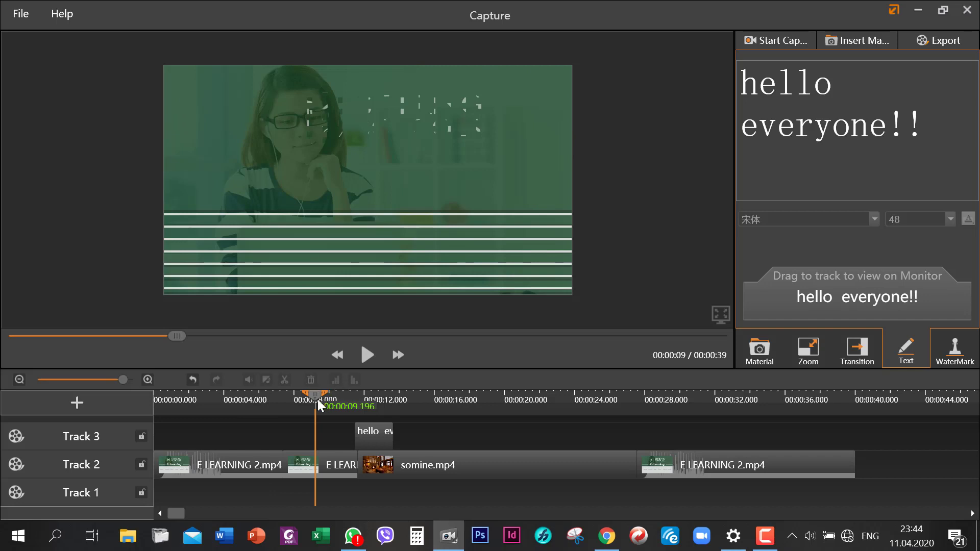
drag(318, 399, 454, 403)
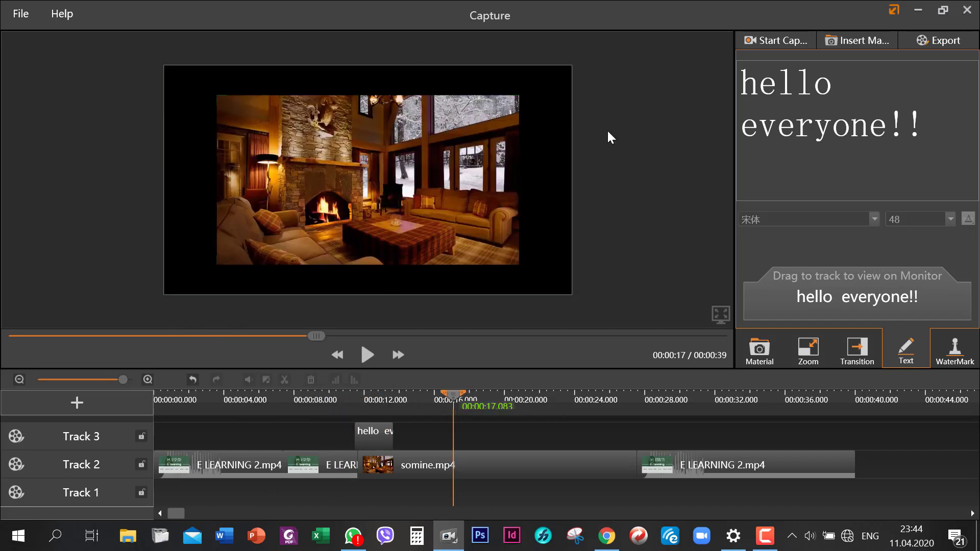
Shrink the somine.mp4 fireplace picture and position it just above the frame centre.
click(323, 166)
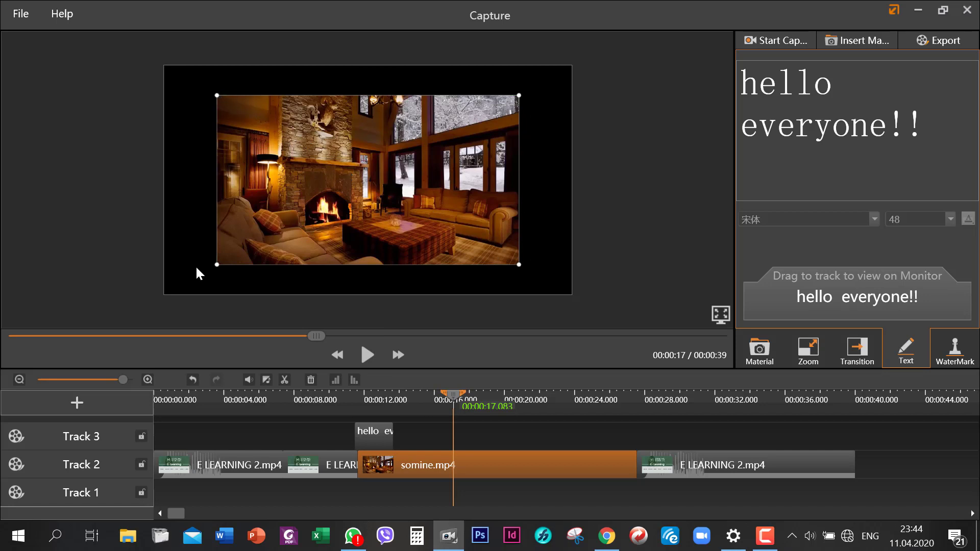
drag(216, 265, 164, 277)
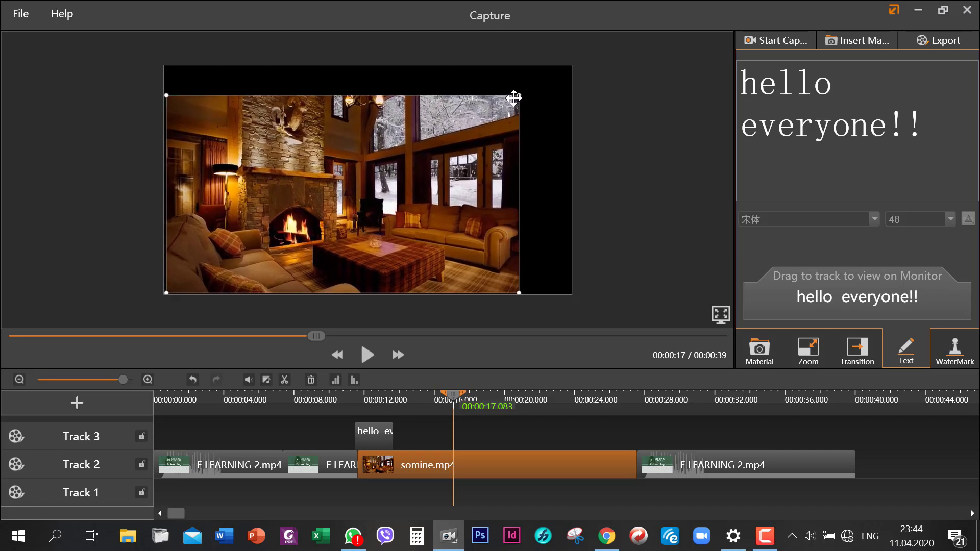
drag(519, 94, 537, 71)
drag(292, 202, 265, 220)
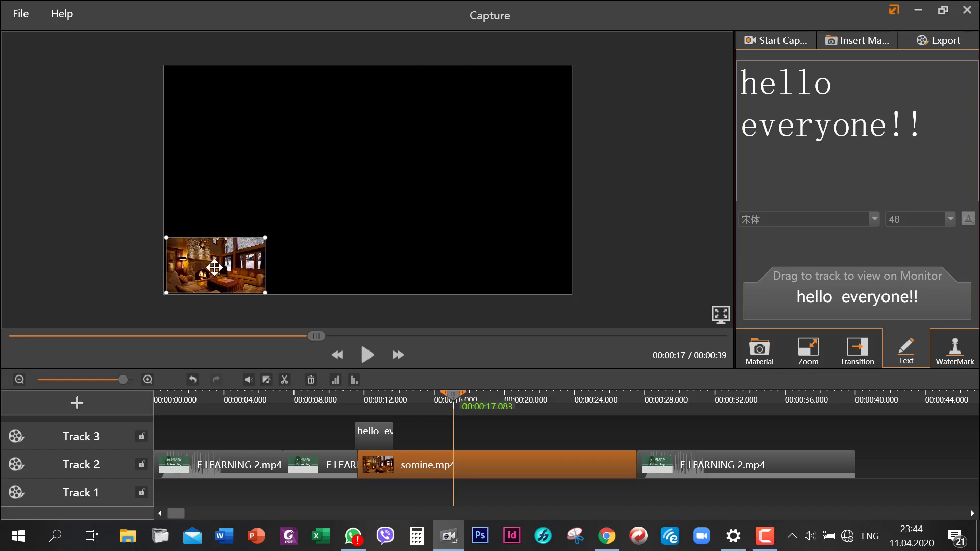
drag(212, 264, 489, 120)
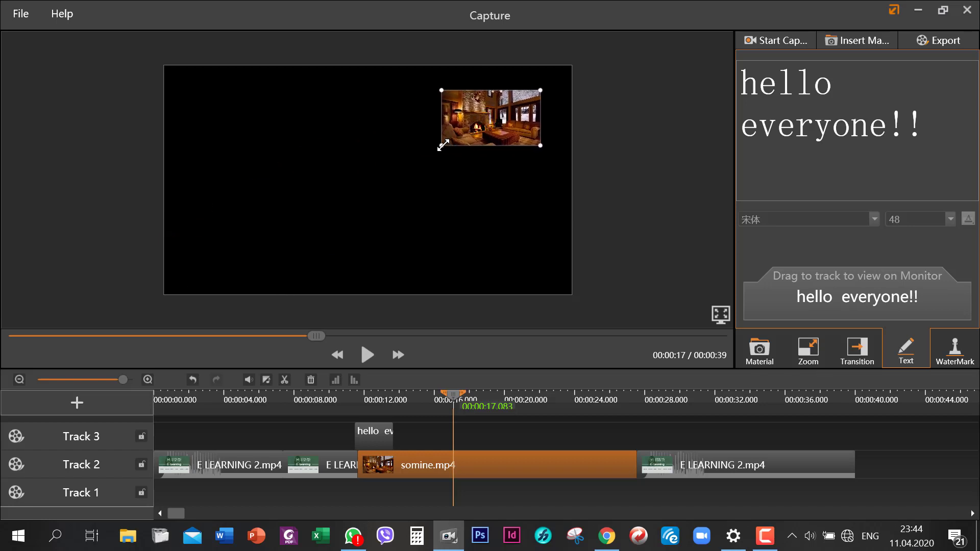
drag(443, 146, 339, 250)
drag(406, 187, 328, 188)
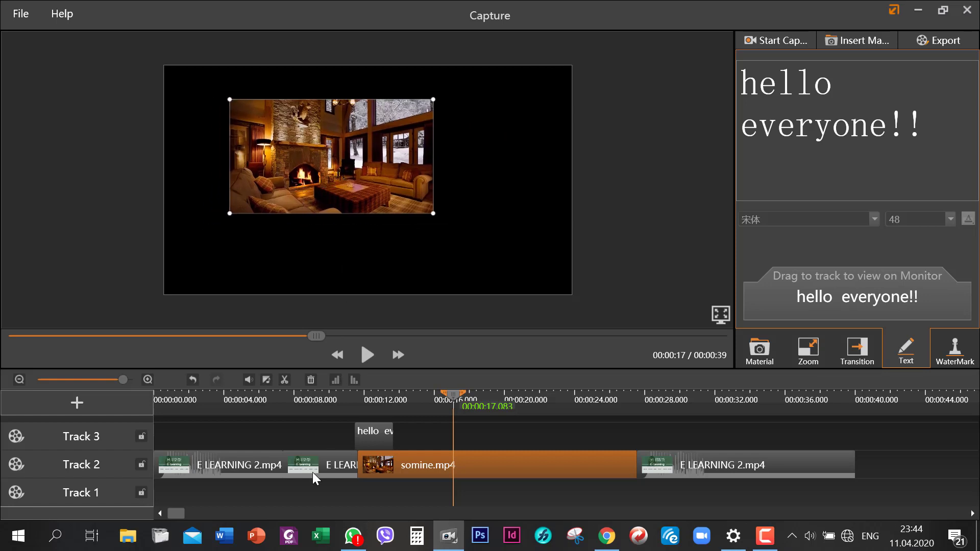
Check the E LEARNING 2.mp4 intro picture's size, then return playback to the fireplace clip.
drag(451, 394, 245, 397)
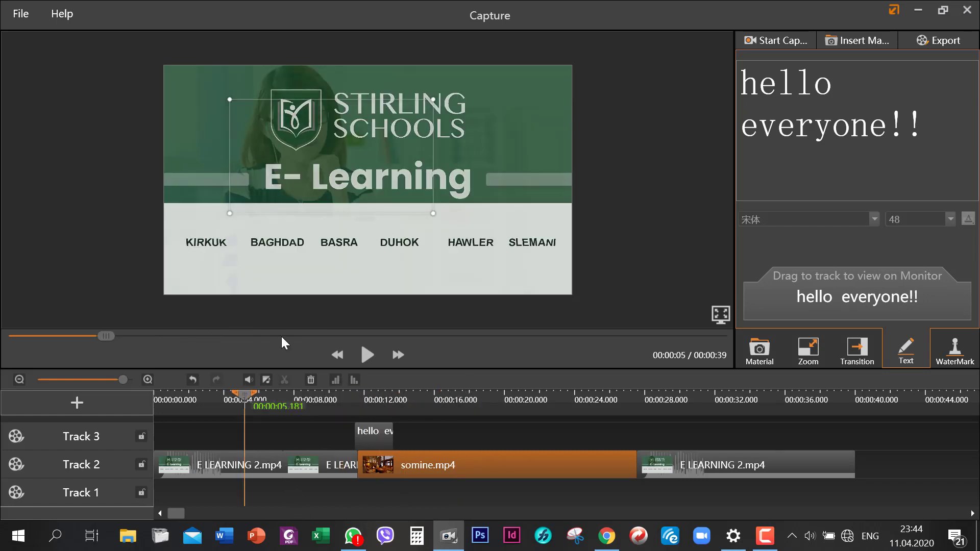
click(231, 214)
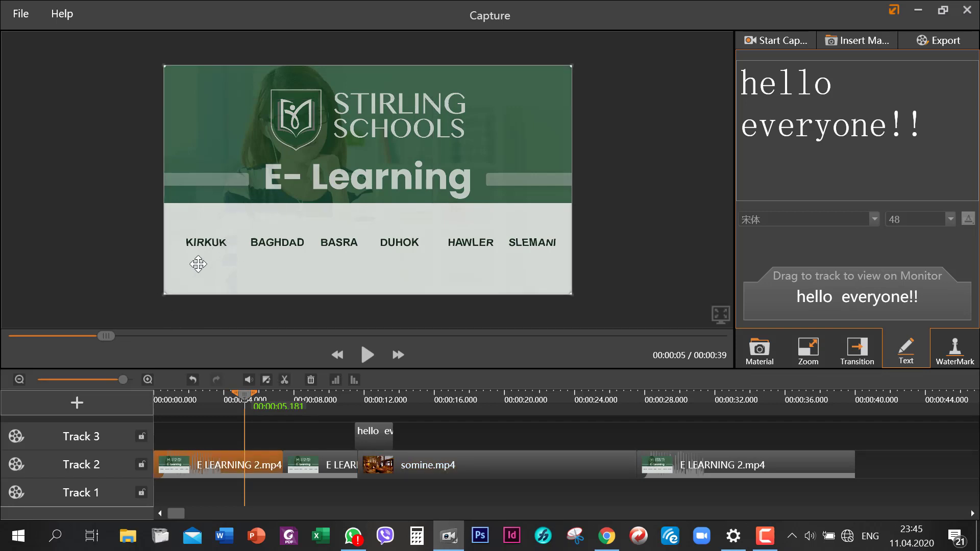
drag(162, 296, 162, 323)
drag(247, 408, 415, 406)
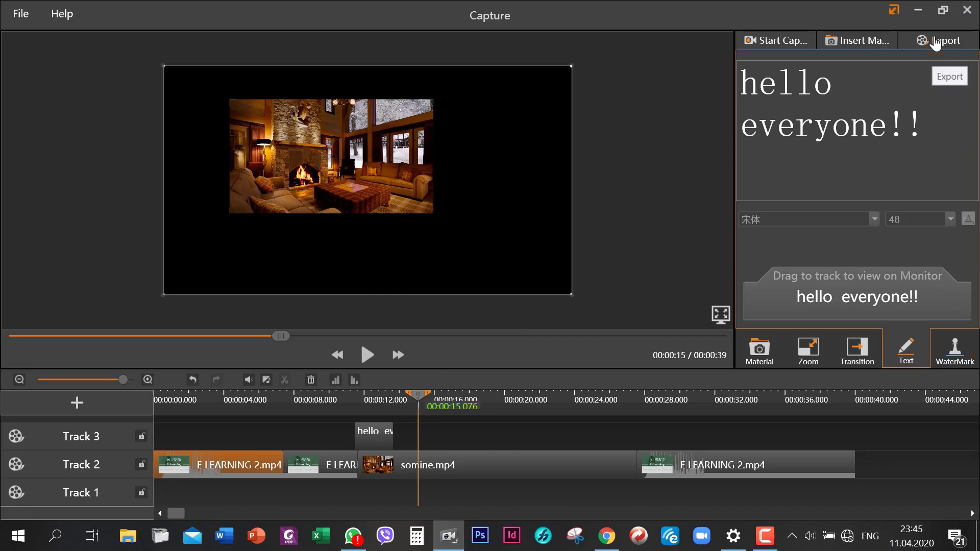
Export the video to the desktop under the file name 'hello everyone!!'.
click(936, 42)
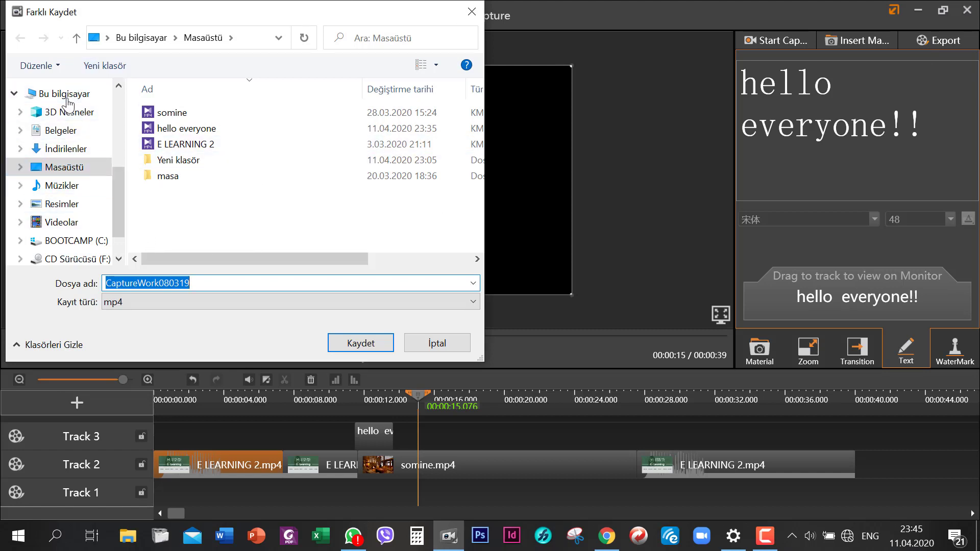
click(194, 201)
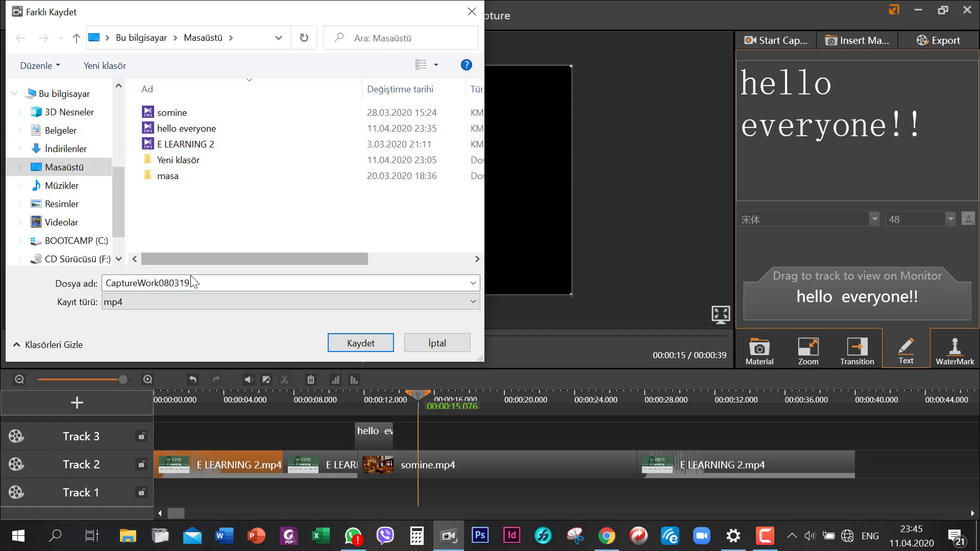
click(204, 283)
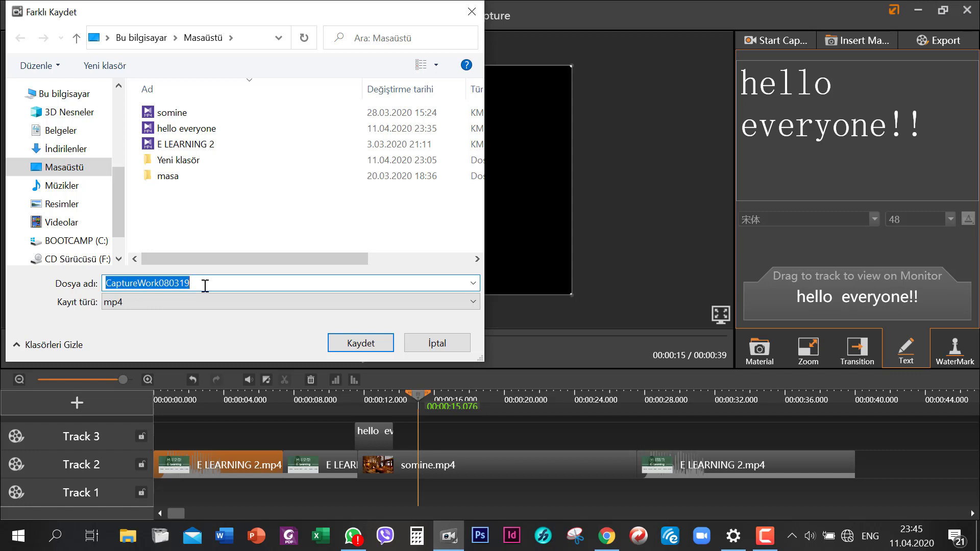
text(hello)
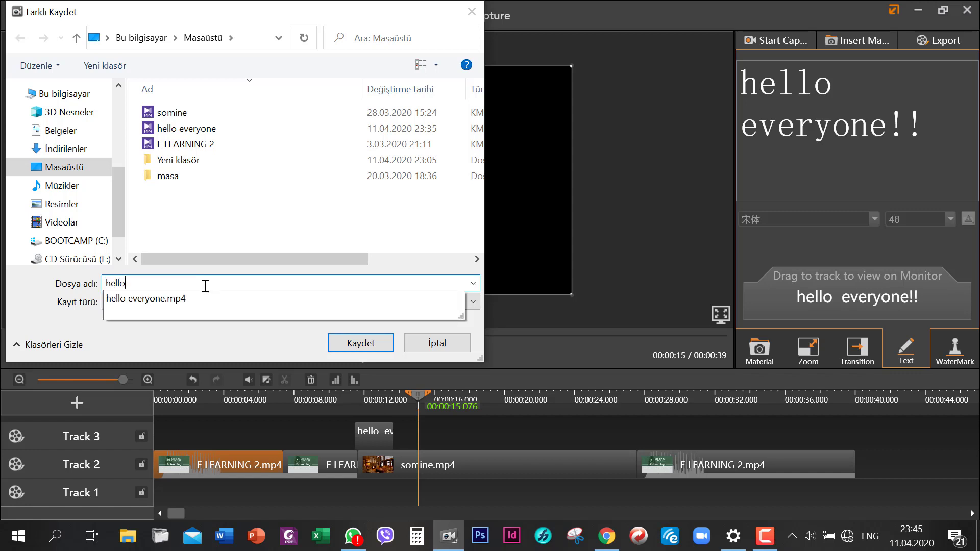
text( everyone!!)
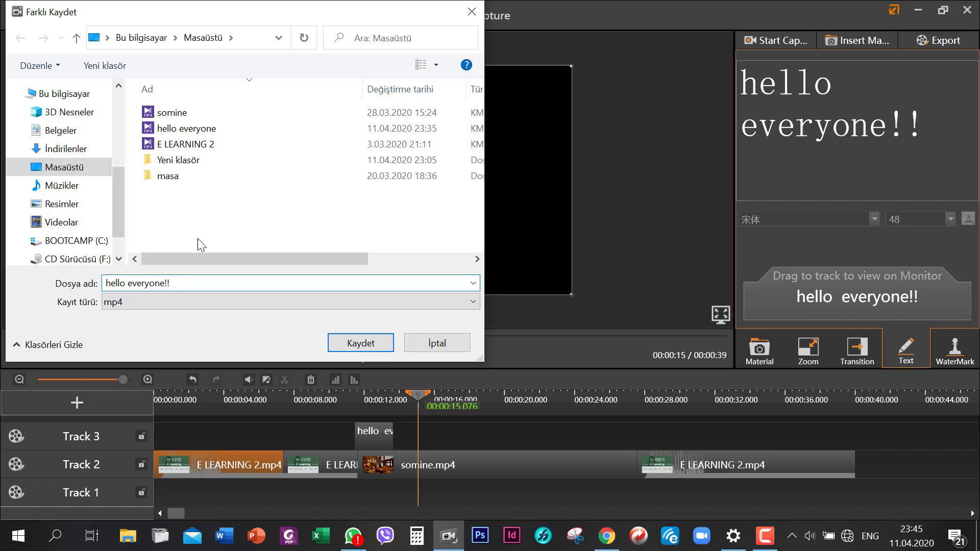
Keep mp4 as the output format and save to start generating the video.
click(165, 296)
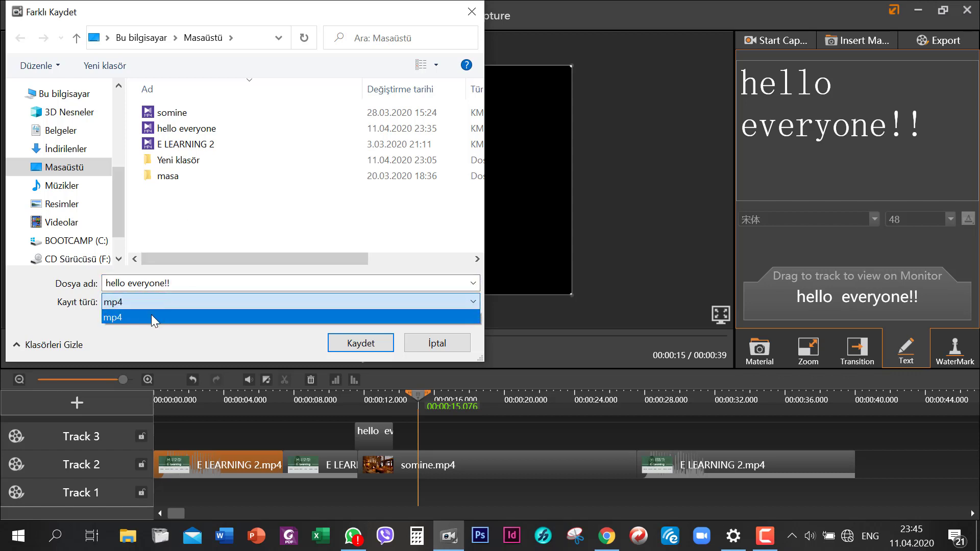
click(151, 316)
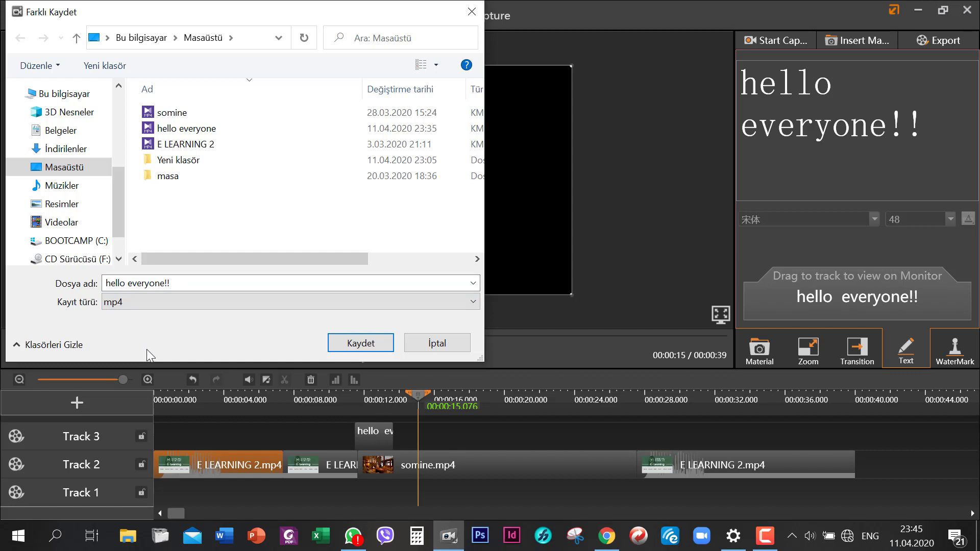
click(131, 305)
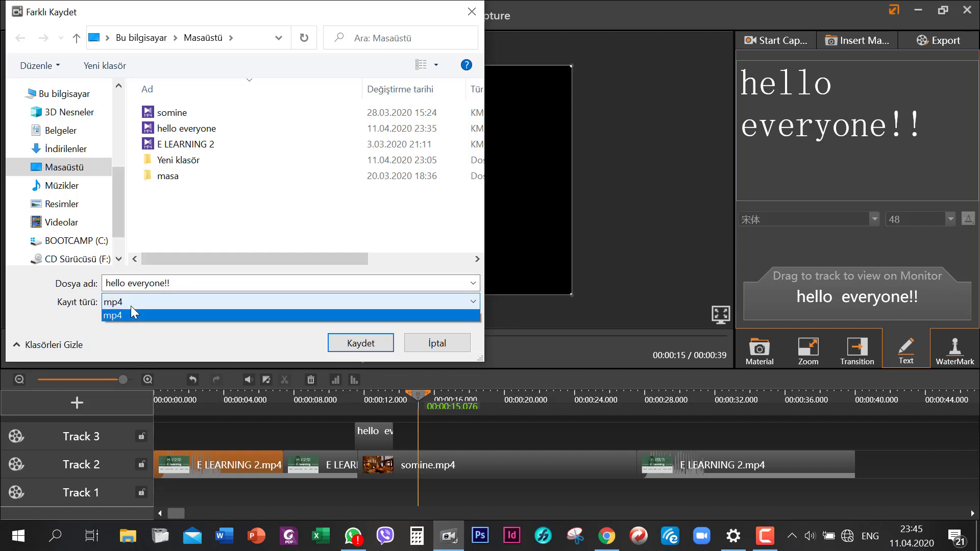
click(127, 311)
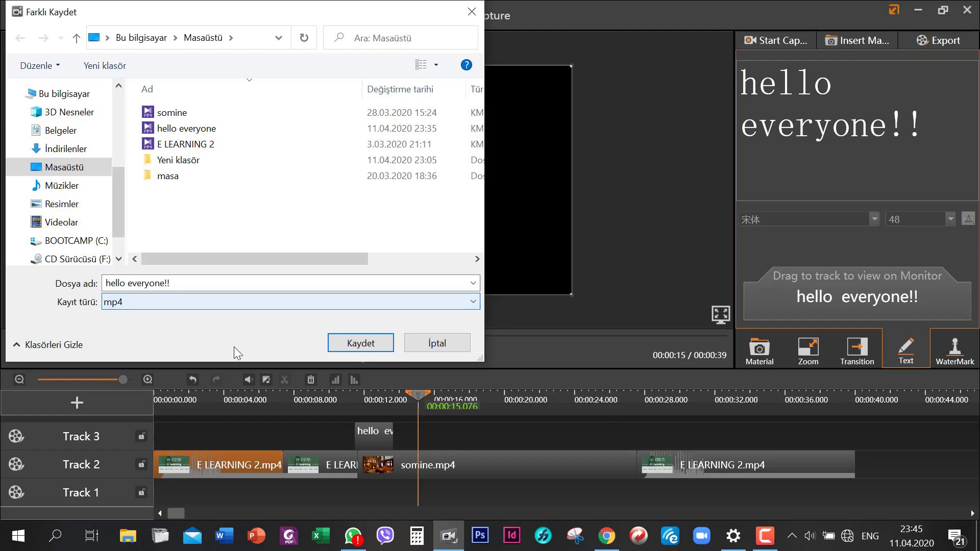
click(345, 349)
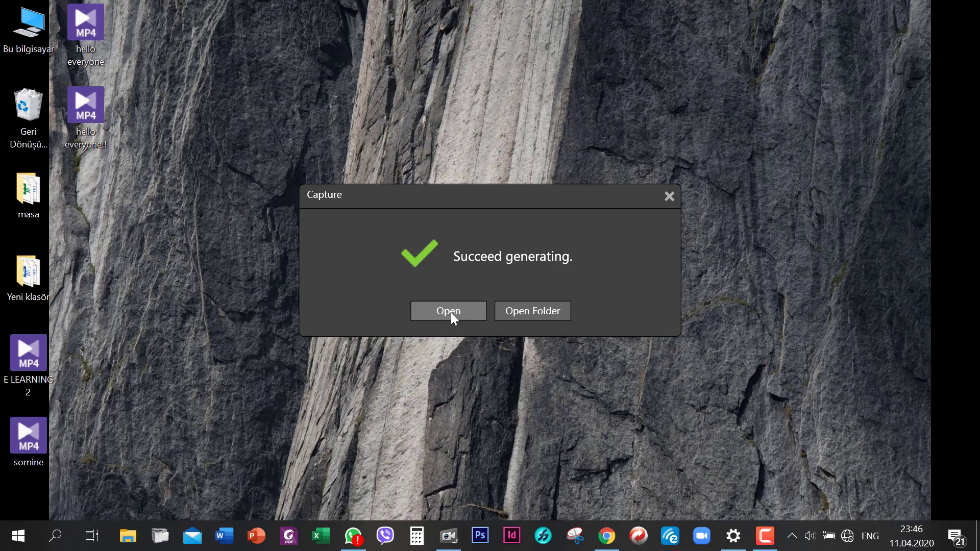
drag(451, 313, 129, 93)
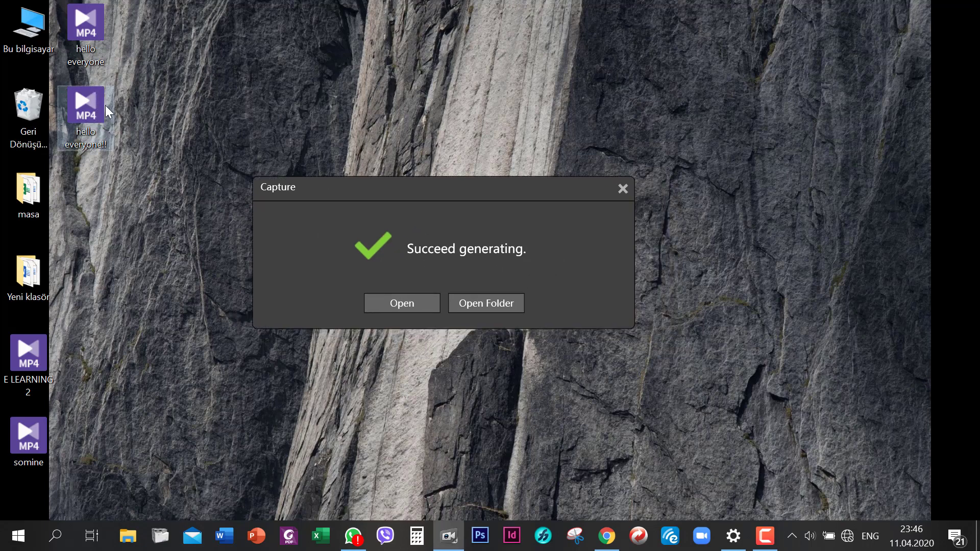
click(396, 299)
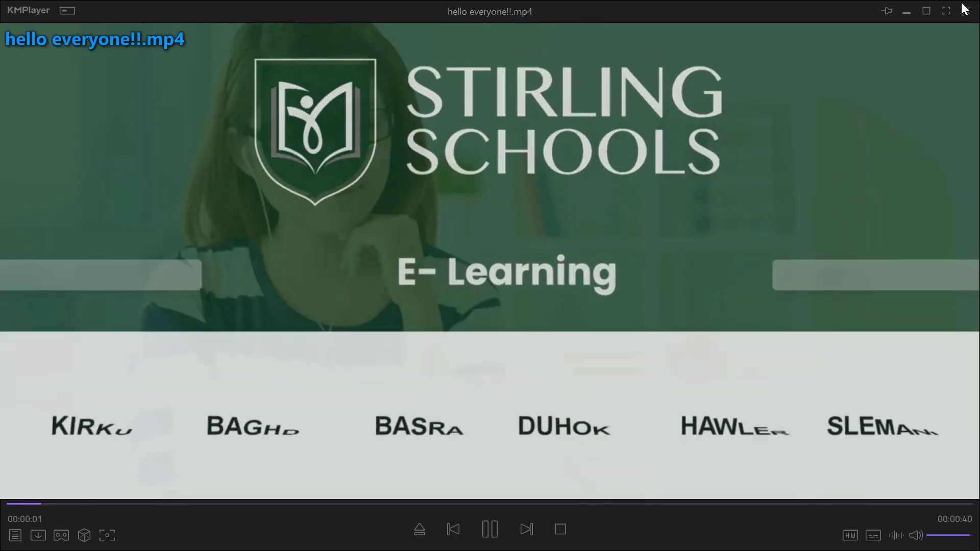
click(964, 9)
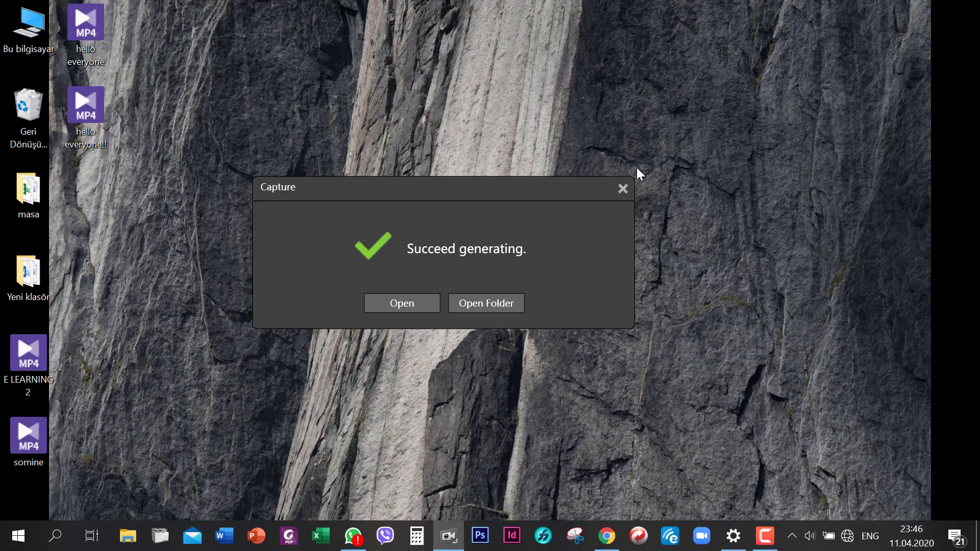